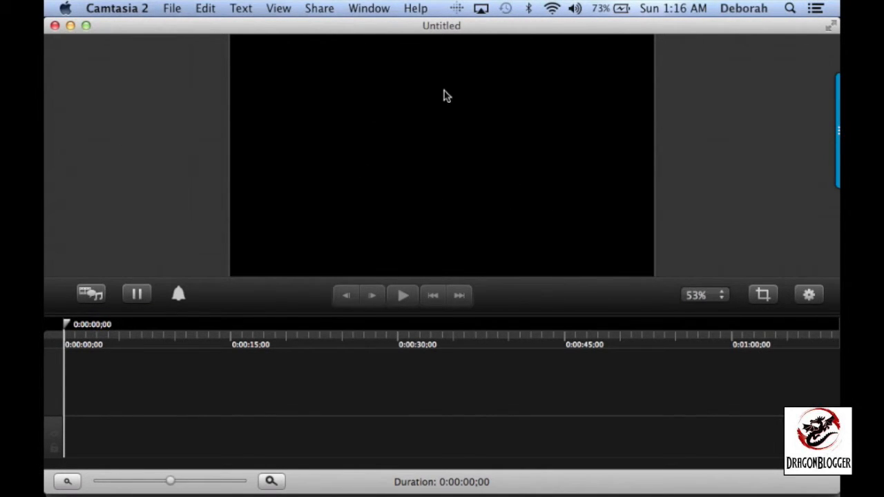
Show the media library, and briefly reveal and hide the properties pane
left_click(91, 296)
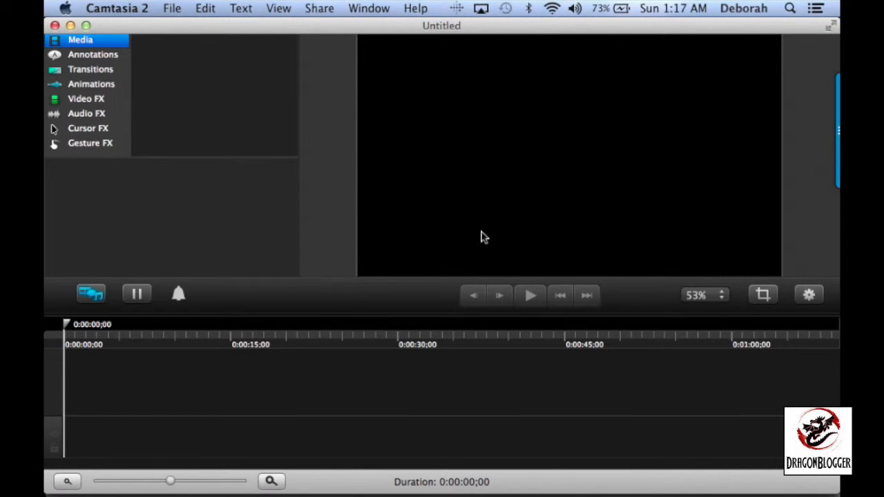
left_click(814, 296)
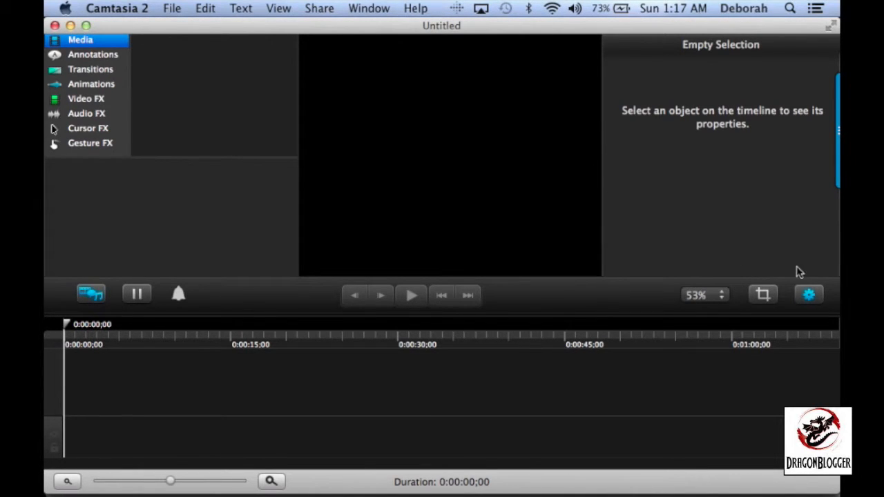
left_click(810, 295)
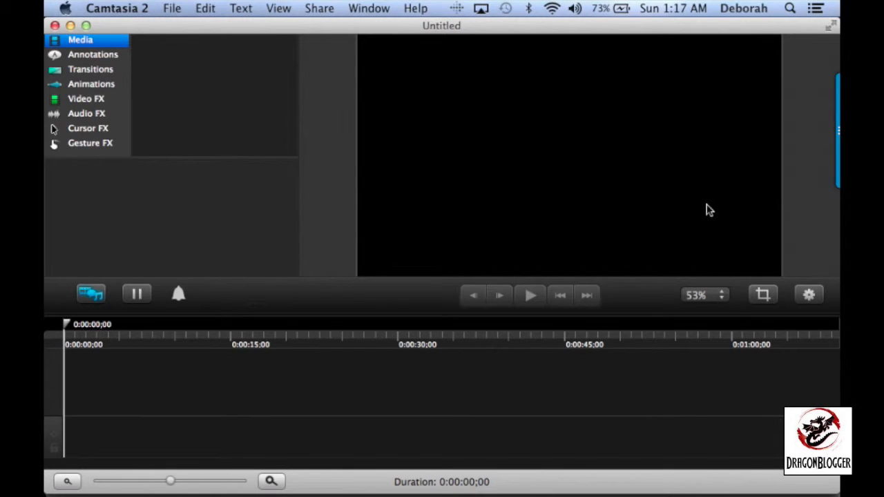
Preview the canvas at 25% zoom, and set its zoom to 50%
left_click(724, 300)
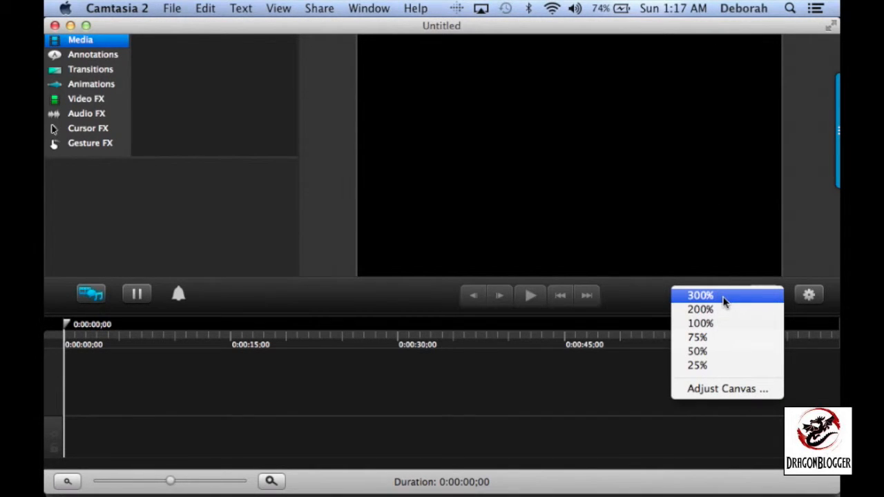
left_click(712, 367)
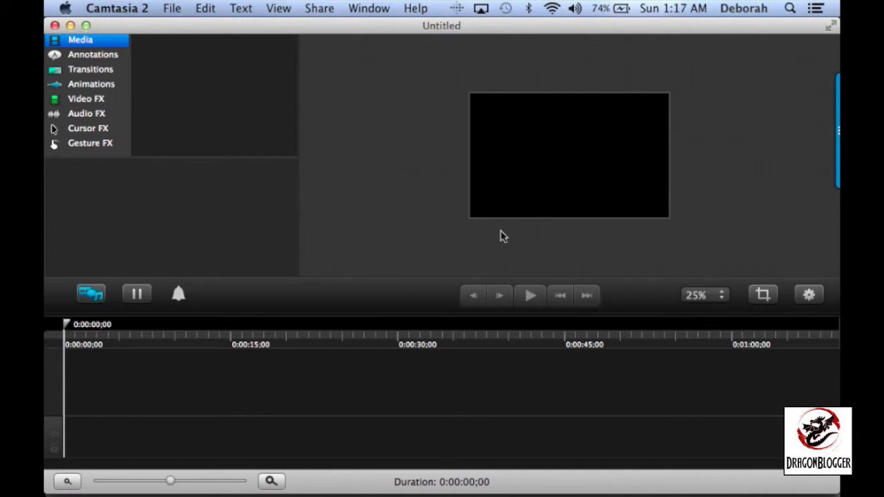
left_click(716, 295)
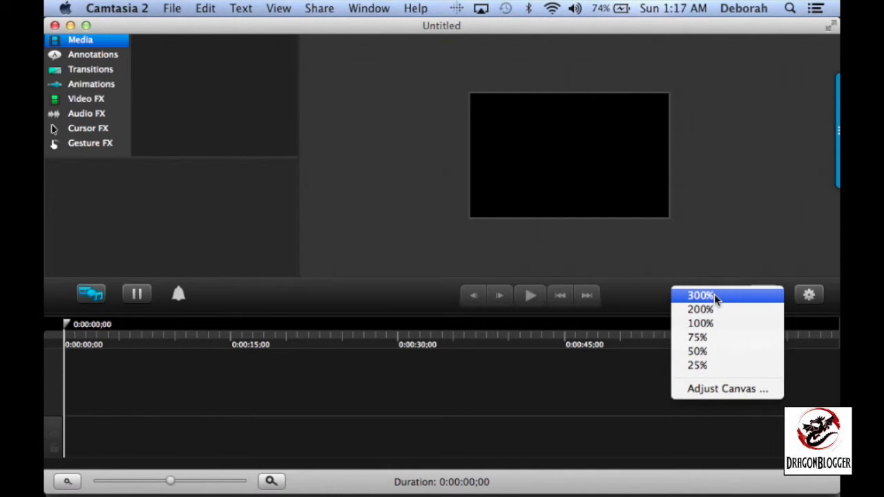
left_click(698, 352)
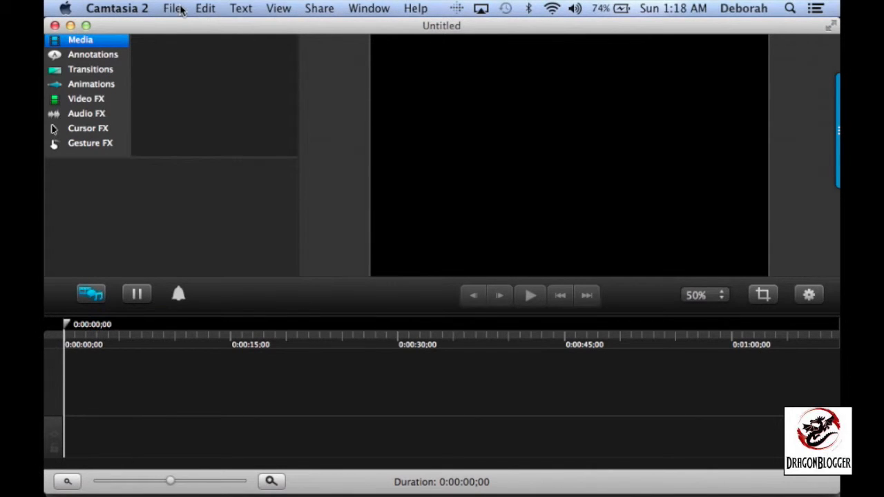
right_click(157, 206)
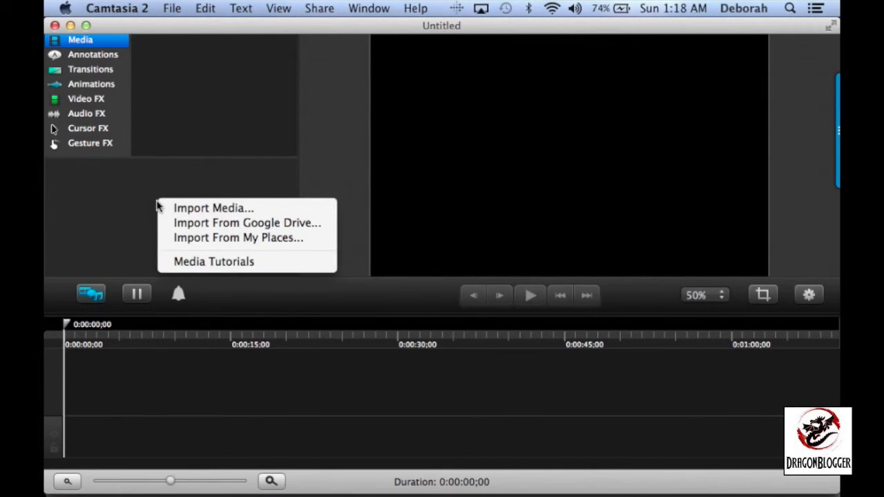
left_click(130, 201)
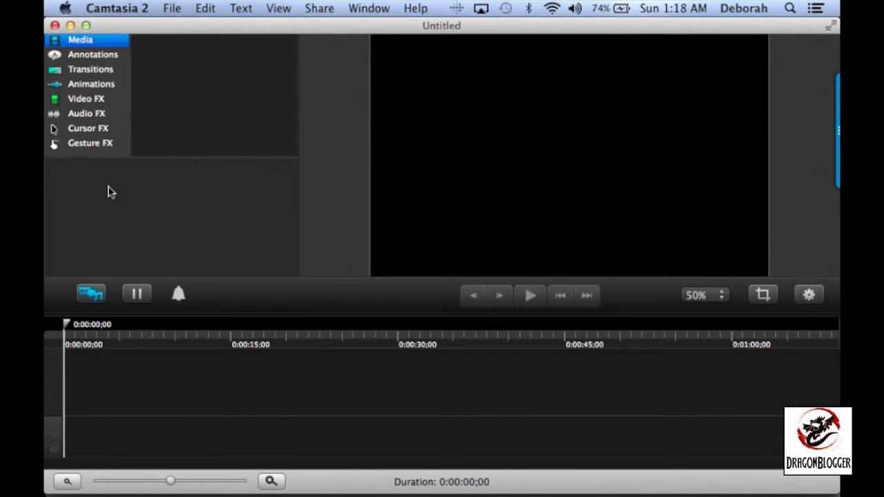
right_click(154, 204)
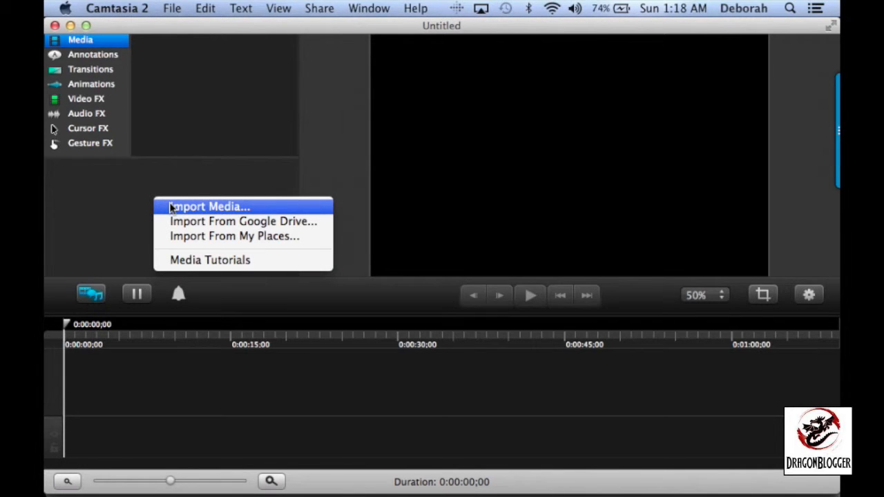
left_click(138, 205)
left_click(171, 7)
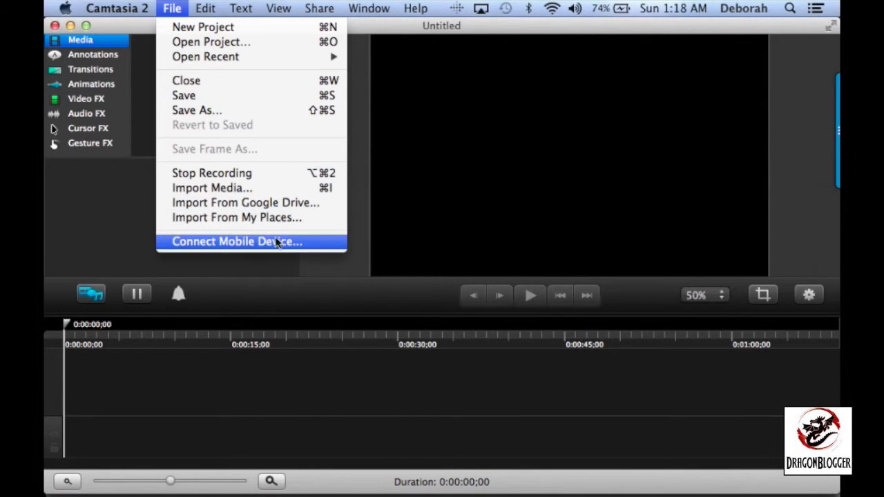
left_click(116, 213)
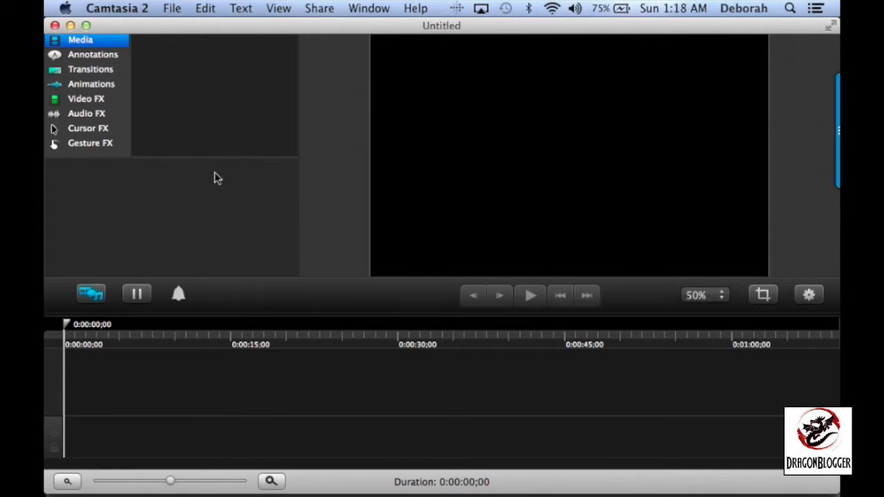
Import Bling divas.mov from the postproduction folder into the media library
right_click(166, 185)
left_click(173, 183)
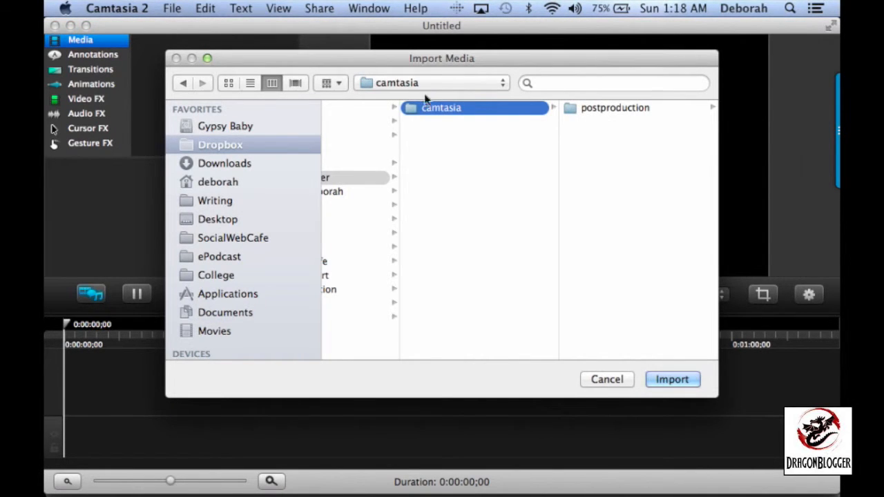
left_click(613, 111)
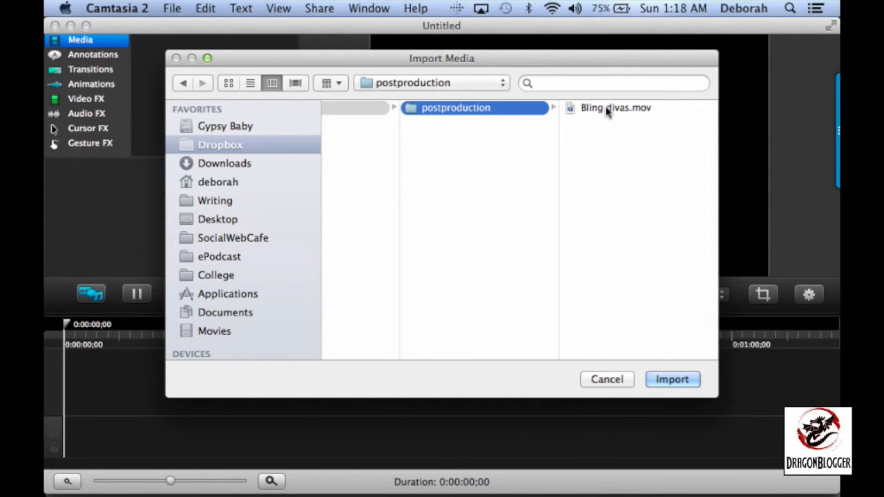
left_click(607, 109)
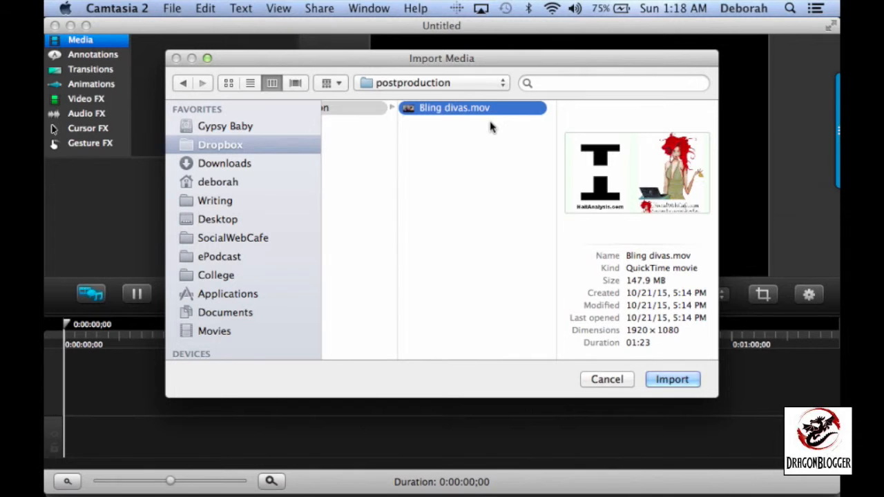
left_click(672, 380)
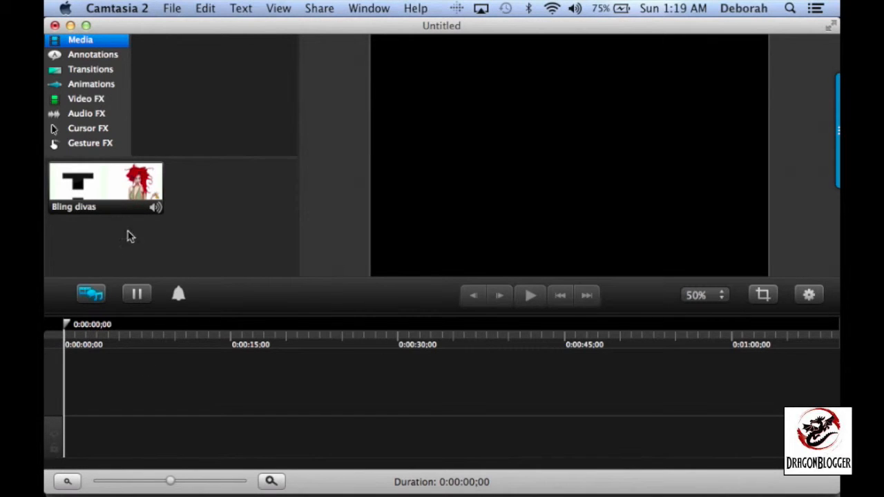
Add the Bling divas clip to the timeline, placing it on the second track with its start at 0:00:00;00
mouse_move(115, 197)
left_mouse_down()
mouse_move(131, 320)
mouse_move(126, 437)
left_mouse_up()
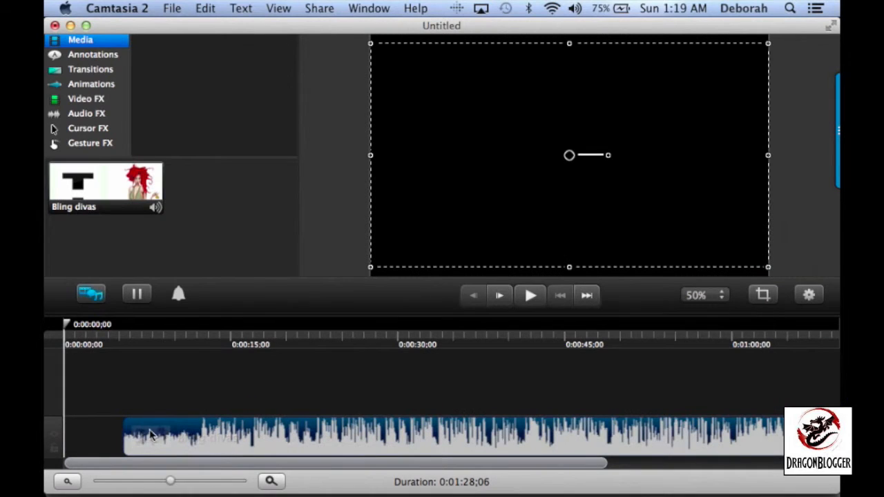
left_click_drag(166, 420, 165, 378)
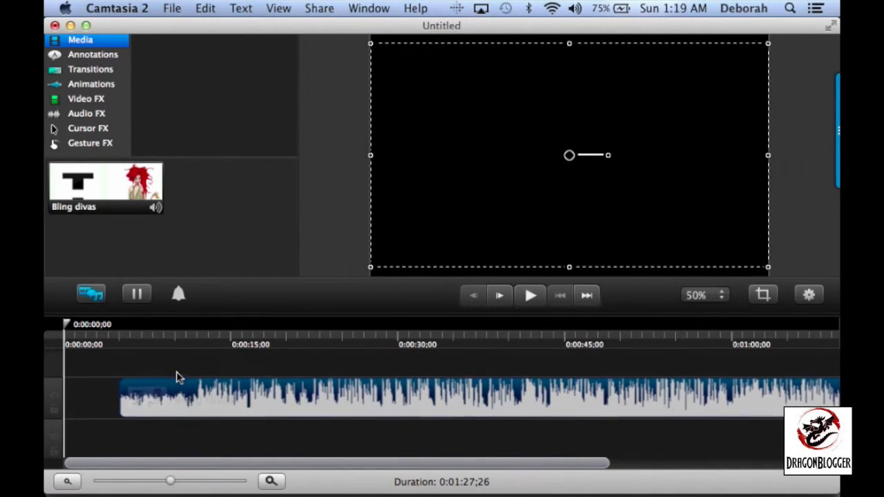
mouse_move(190, 405)
left_mouse_down()
mouse_move(139, 401)
mouse_move(175, 399)
left_mouse_up()
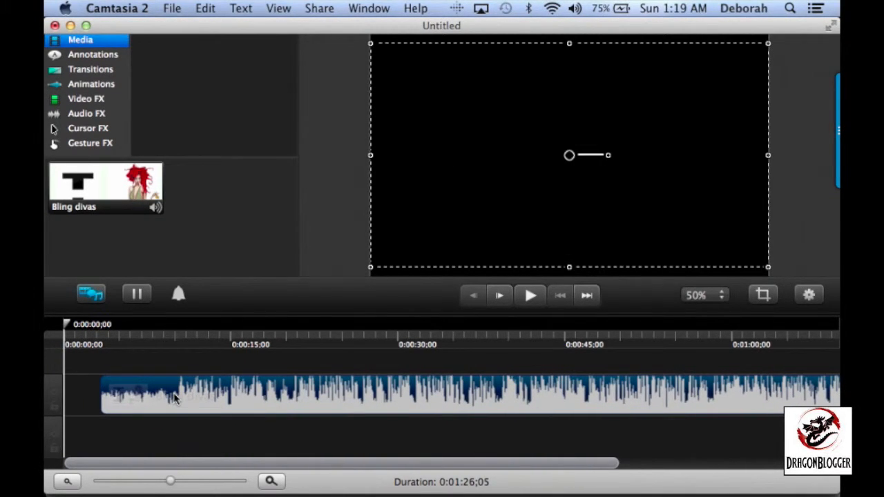
left_click_drag(175, 399, 131, 403)
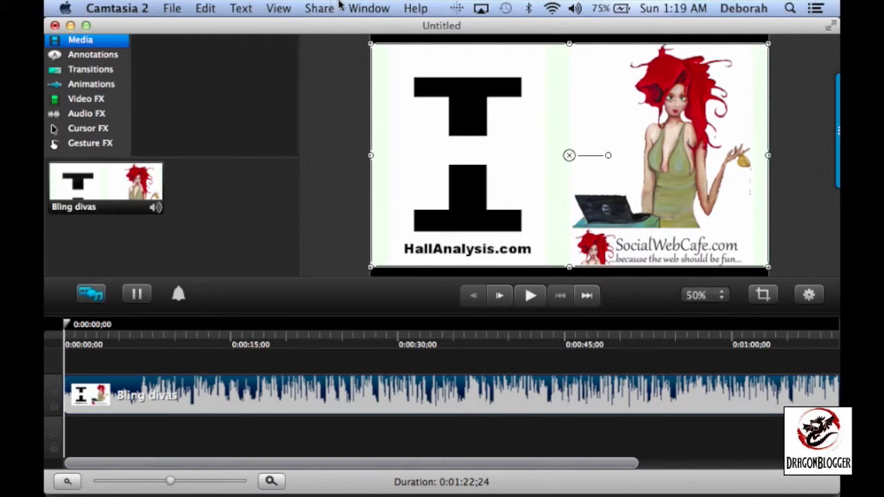
left_click(319, 7)
mouse_move(294, 6)
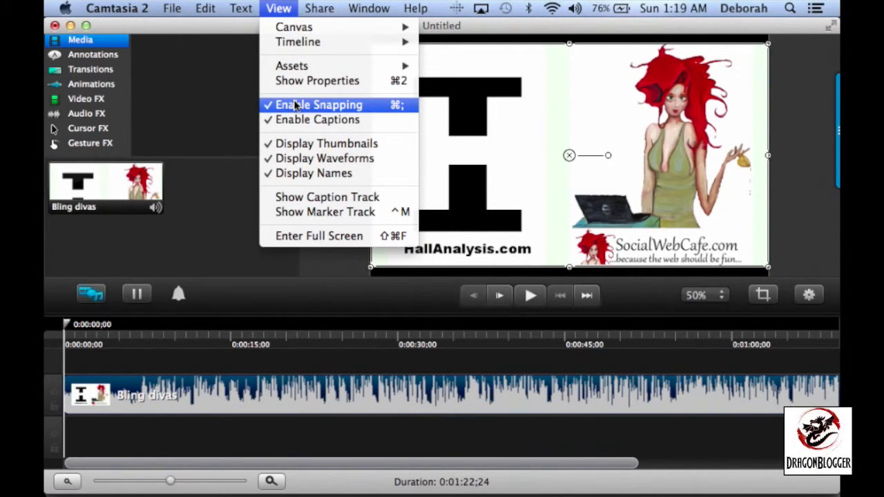
left_click(274, 6)
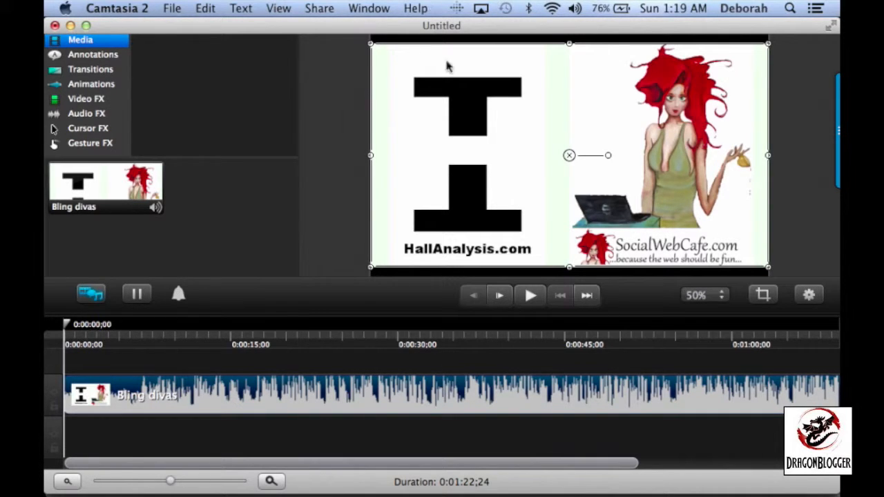
Play the Bling divas clip from the beginning and lower the system volume during playback
left_click(530, 296)
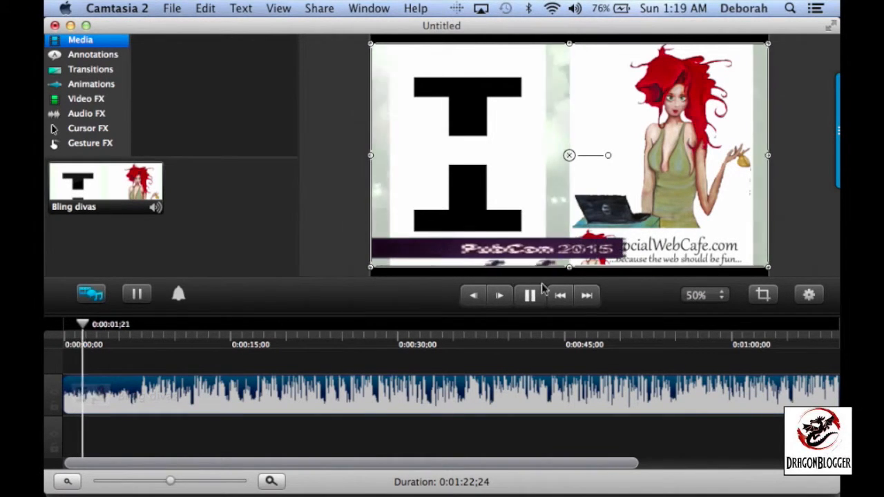
left_click(575, 9)
left_click_drag(578, 41, 578, 65)
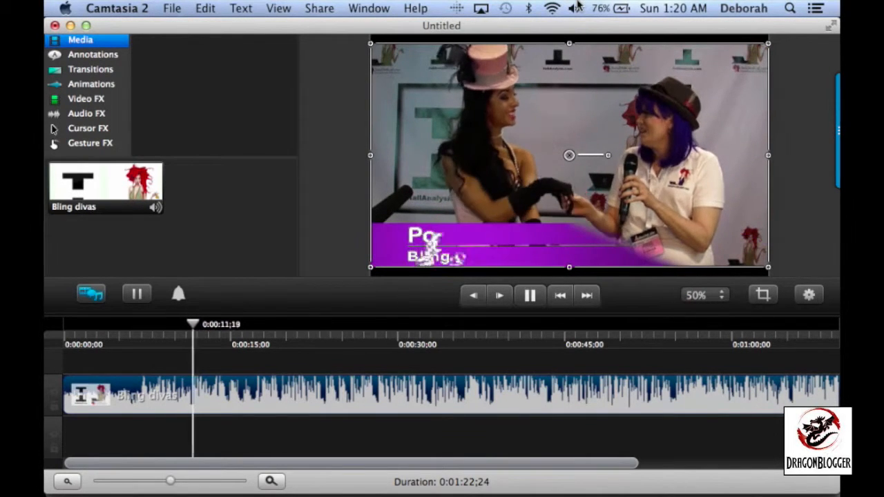
Set the canvas zoom to 25% with the clip at 0:00:15;23
left_click(702, 295)
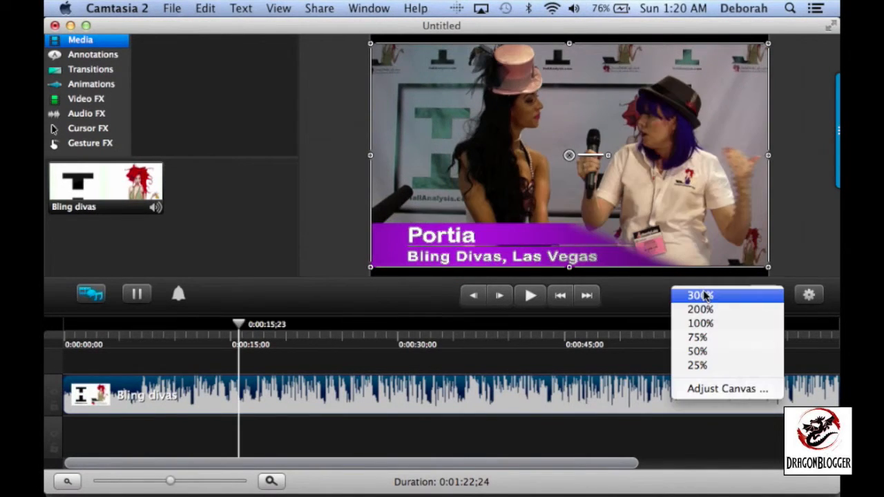
left_click(698, 366)
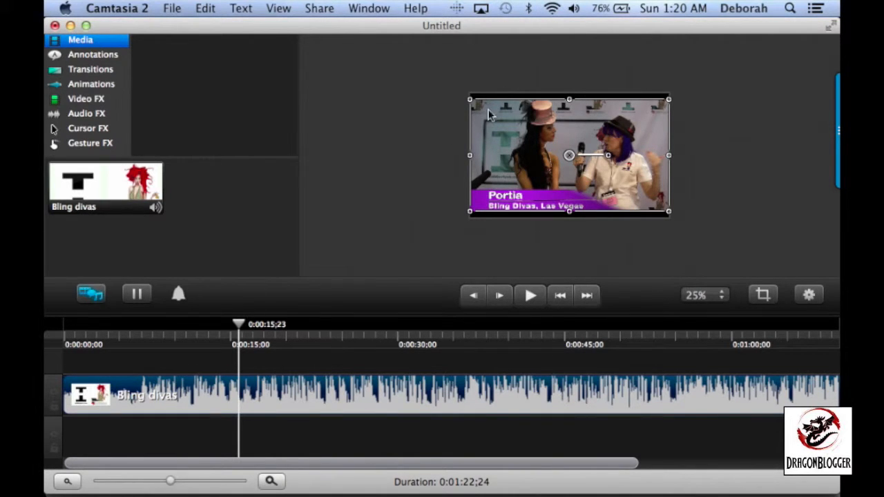
Try adjusting the canvas size with the Fit to Visible preset, and undo the change
right_click(415, 222)
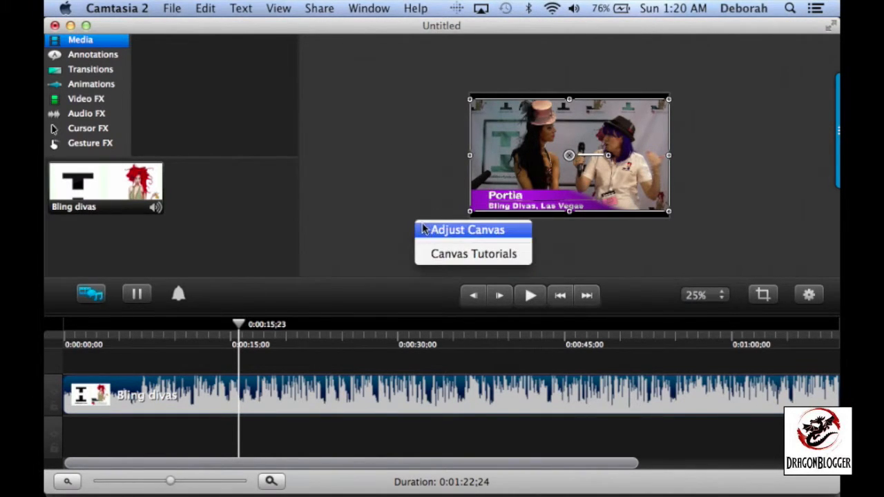
left_click(425, 230)
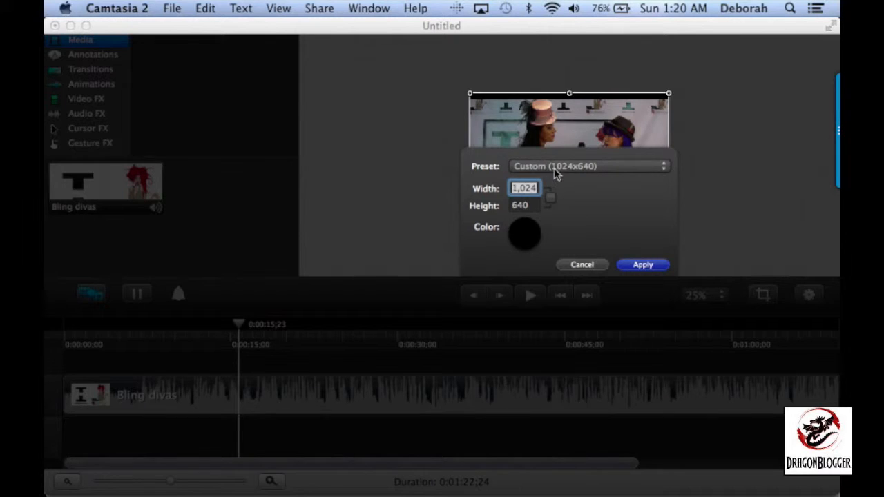
left_click(583, 171)
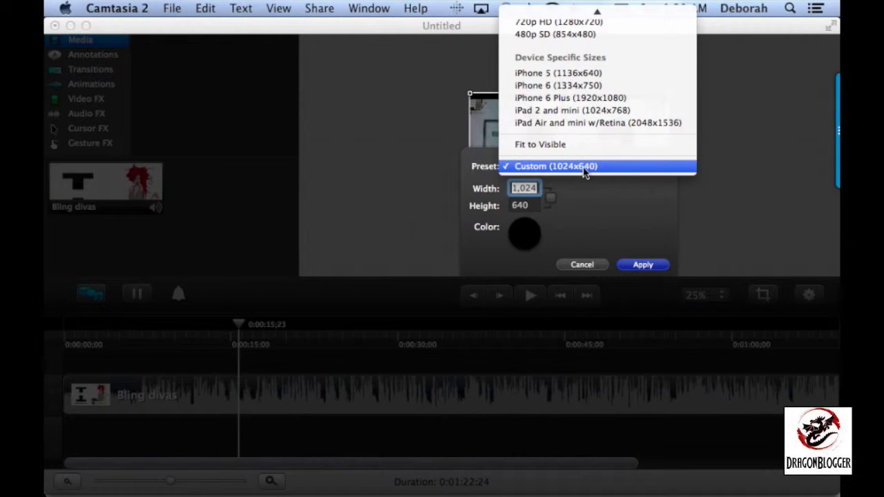
left_click(578, 145)
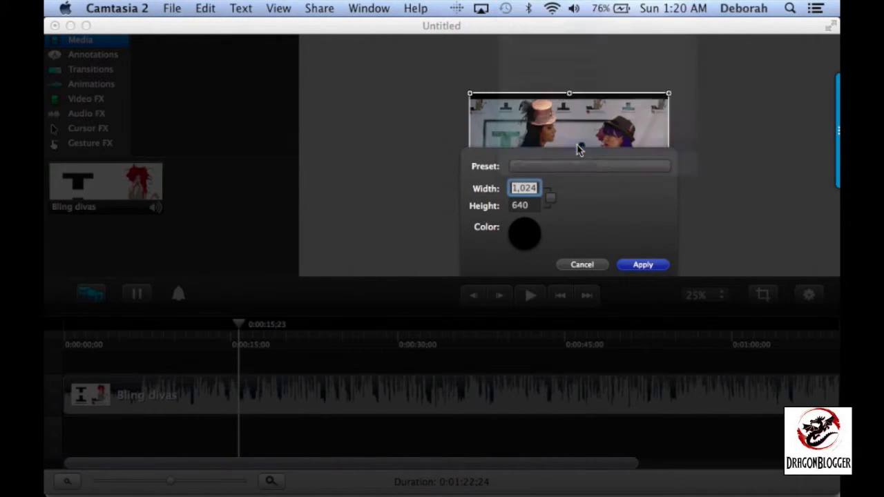
left_click(643, 264)
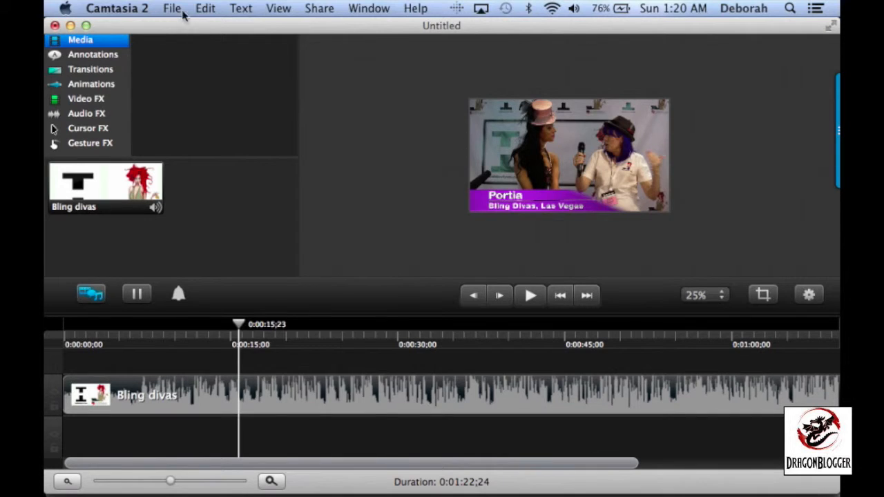
left_click(201, 8)
left_click(205, 27)
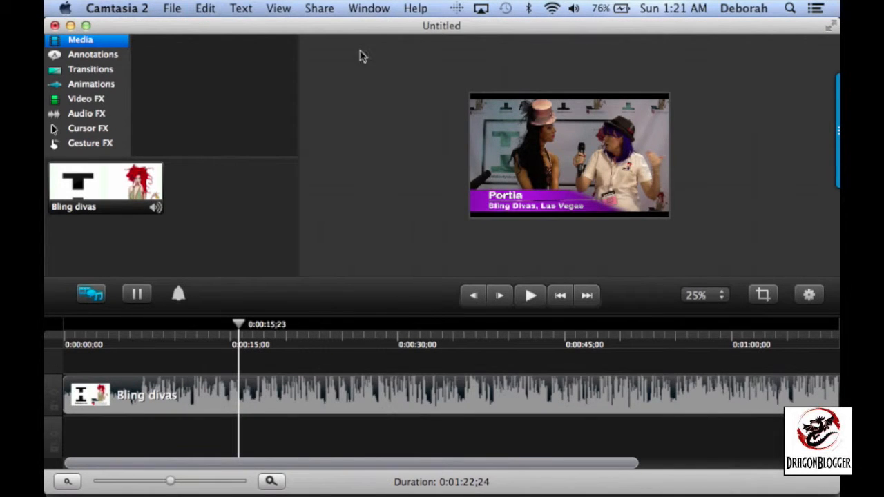
Enlarge the Bling divas clip from its opposite corners so that it covers the black bars and fills the canvas
left_click(570, 199)
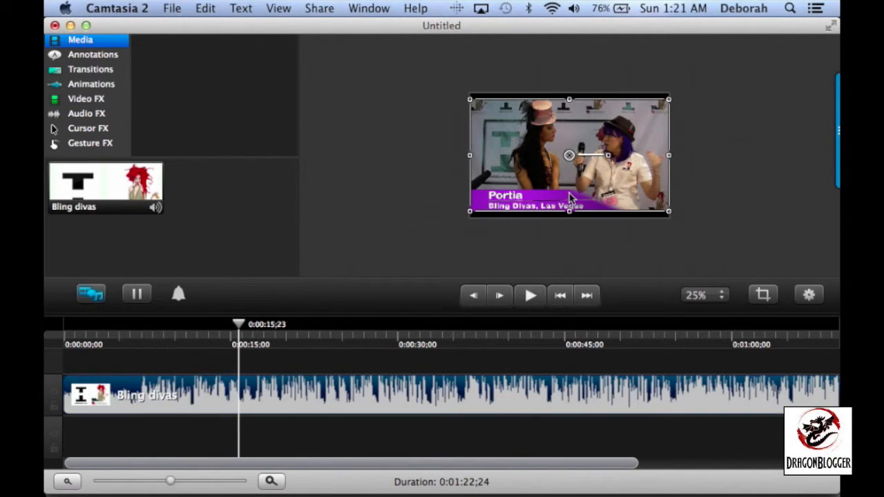
left_click_drag(469, 214, 460, 222)
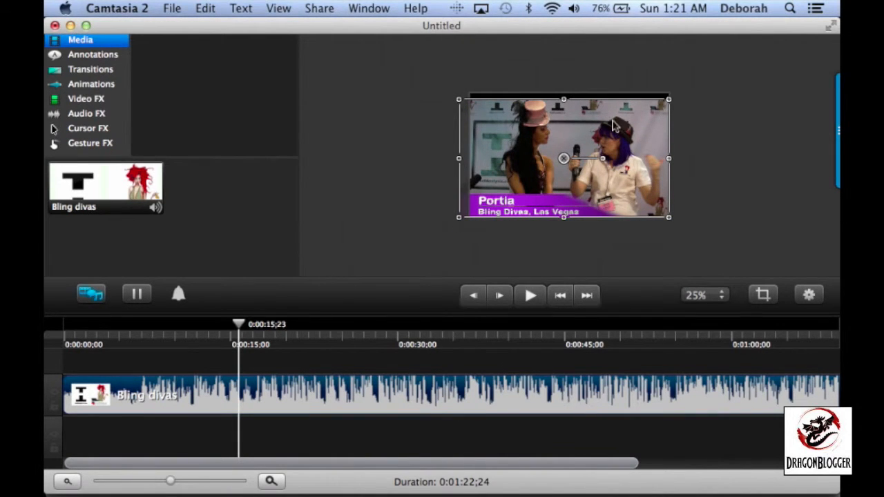
left_click_drag(669, 101, 680, 92)
left_click(541, 261)
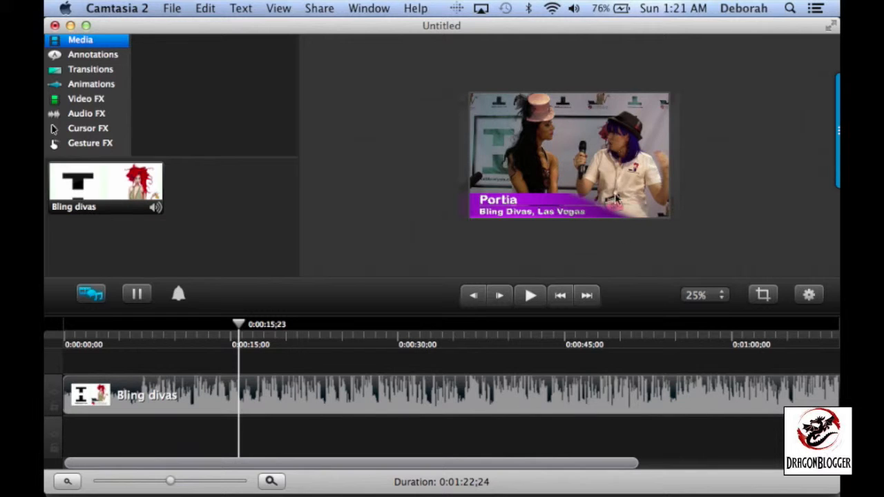
Undo the last two enlargements of the Bling divas clip on the canvas
left_click(206, 8)
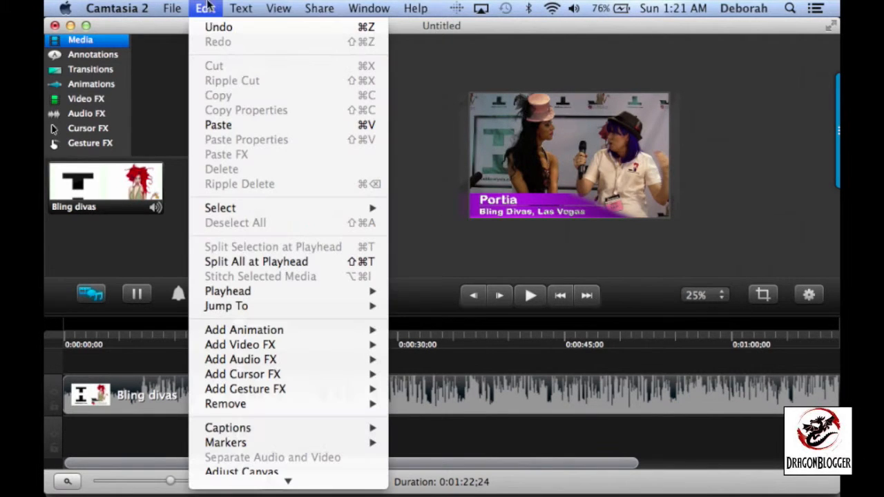
left_click(211, 27)
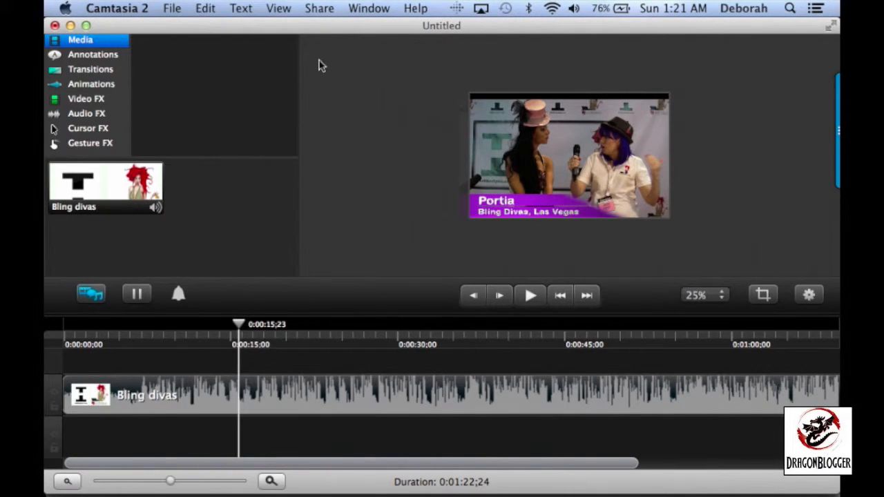
left_click(206, 8)
left_click(208, 27)
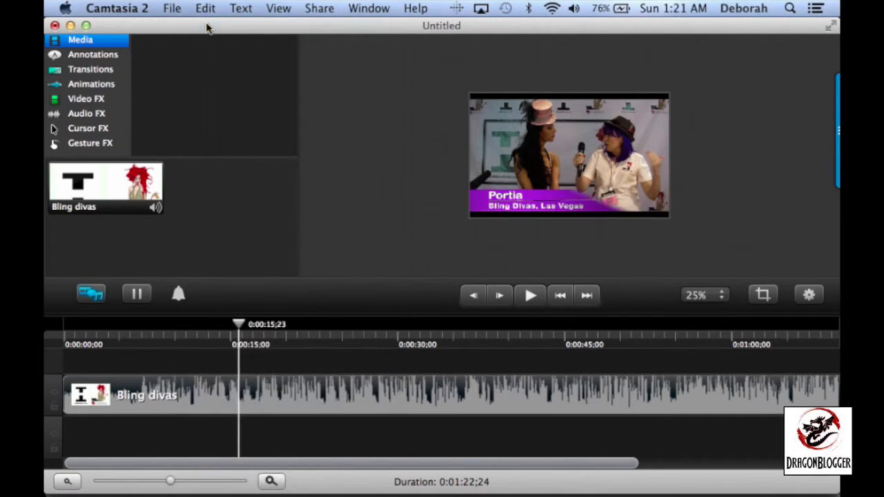
Resize the canvas with a preset that trims the black bars above and below the clip, and set the canvas zoom to 50%
right_click(569, 215)
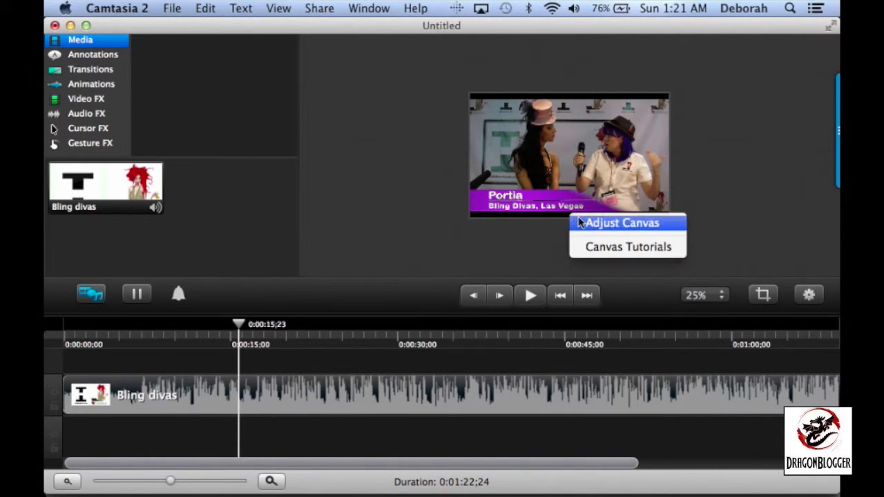
left_click(579, 220)
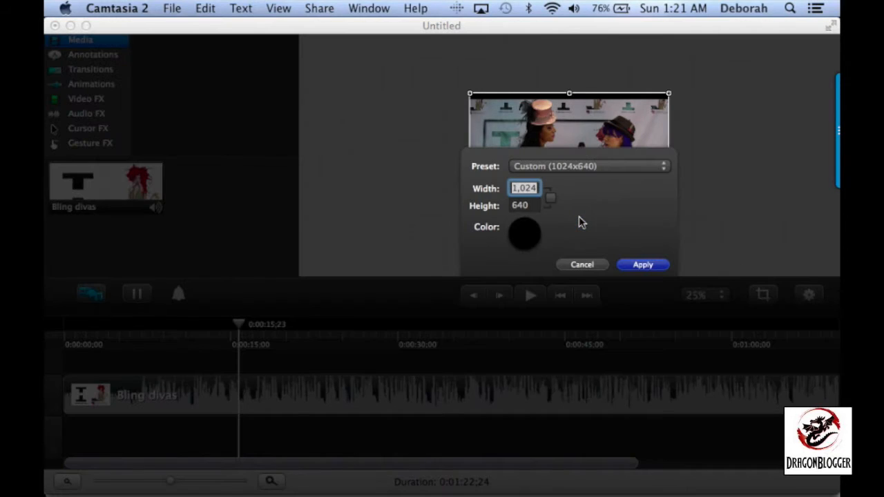
left_click(573, 167)
left_click(557, 143)
left_click(643, 265)
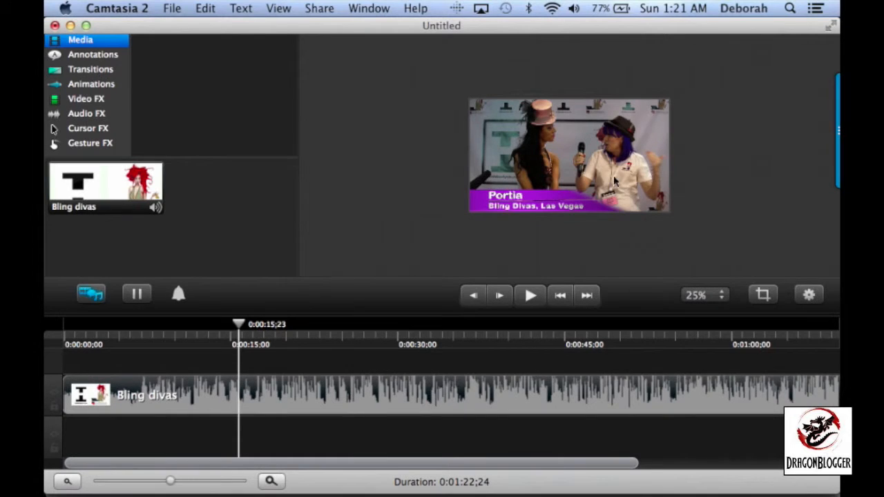
left_click(705, 297)
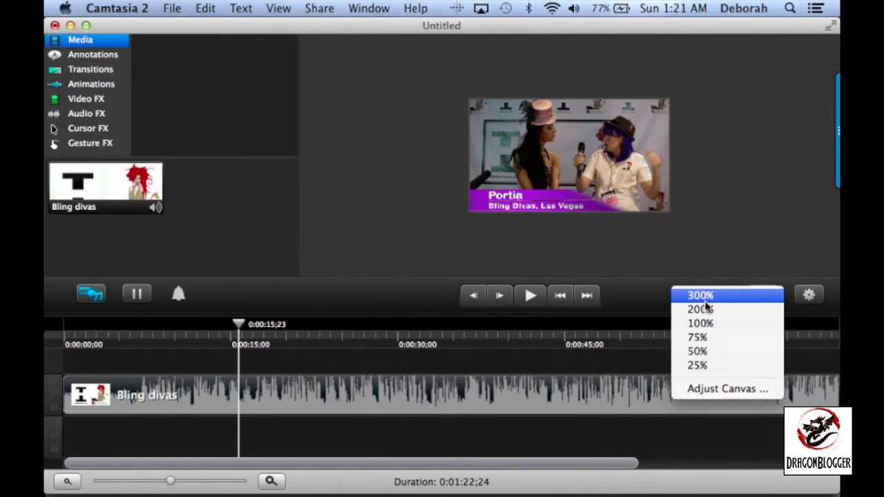
left_click(712, 352)
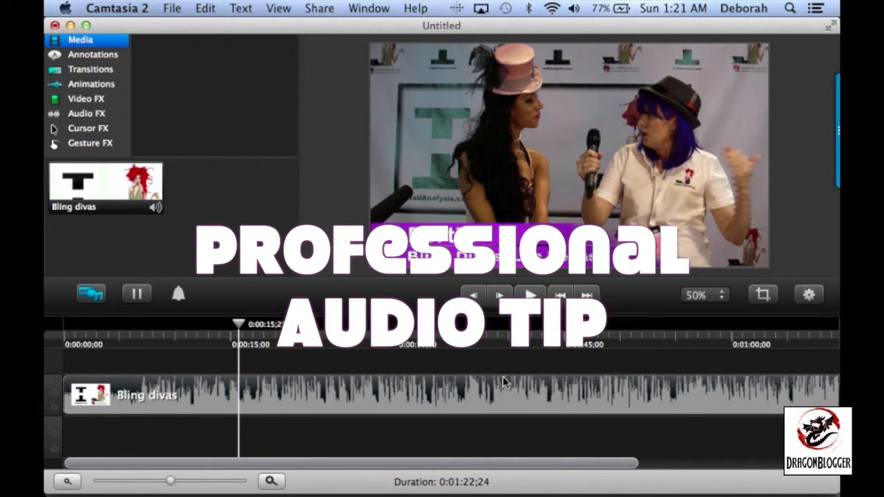
Select the Bling divas clip on the timeline and open its audio properties
scroll(574, 383, "right", 10)
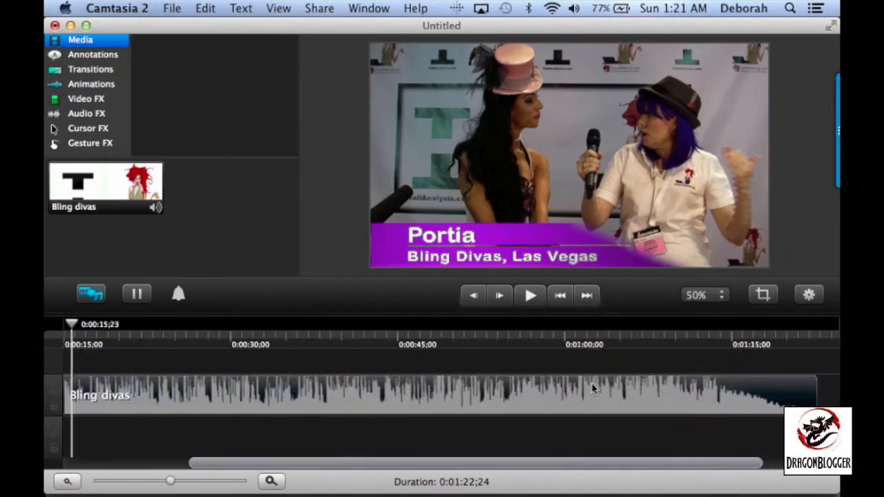
scroll(593, 389, "left", 3)
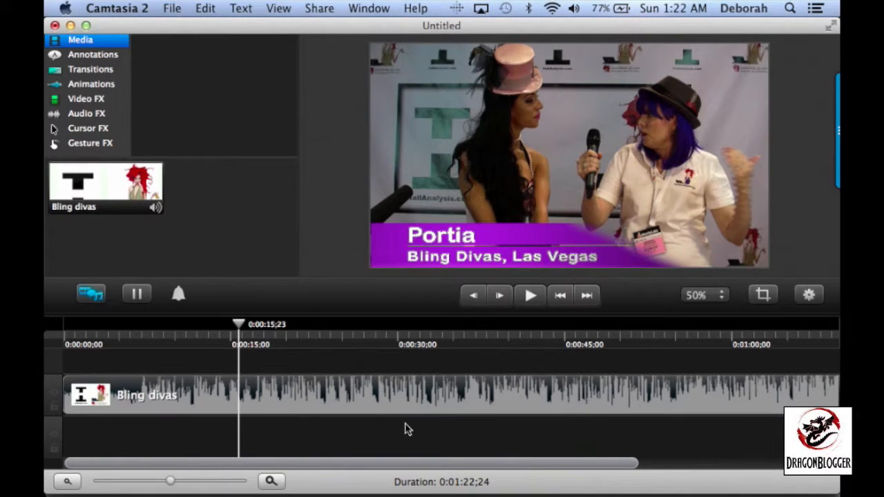
left_click(354, 398)
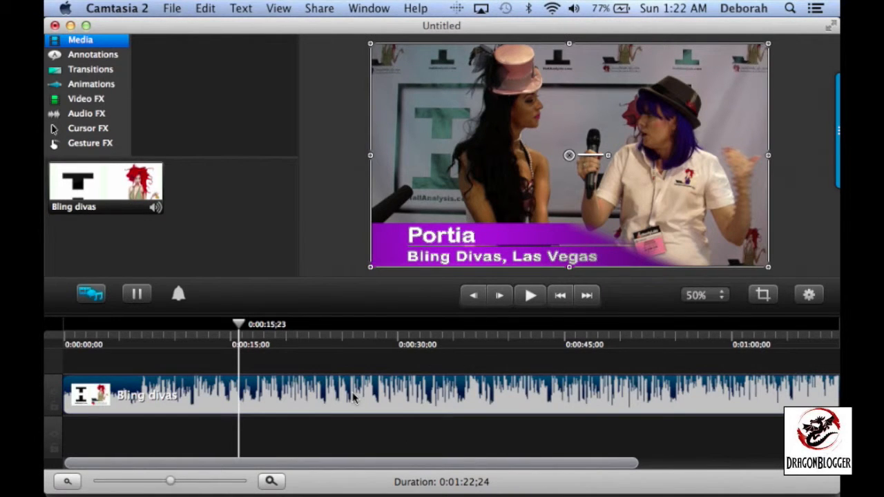
left_click(811, 295)
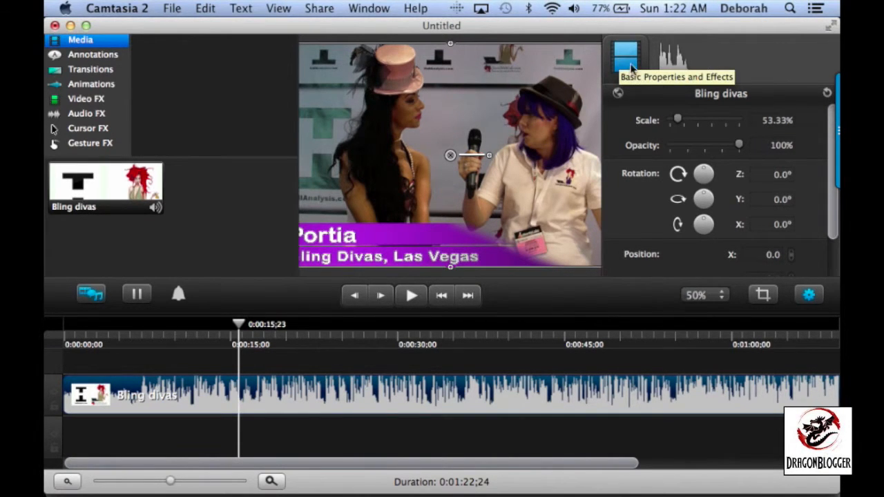
left_click(676, 63)
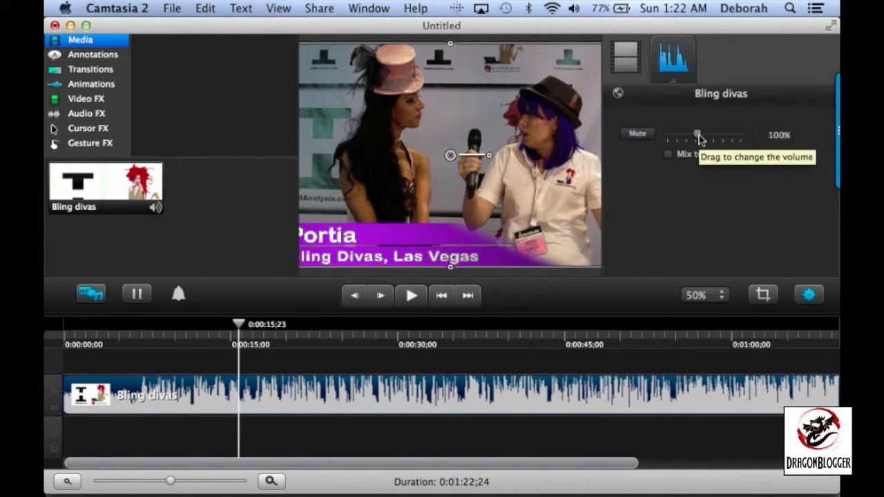
Try the clip's volume at 60%, undo it, and set the volume to 73%
left_click_drag(699, 136, 686, 138)
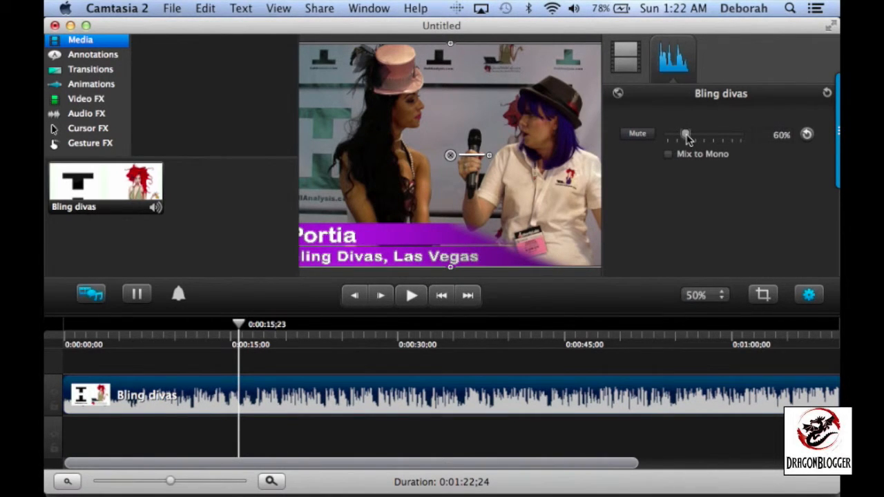
left_click(214, 6)
left_click(216, 23)
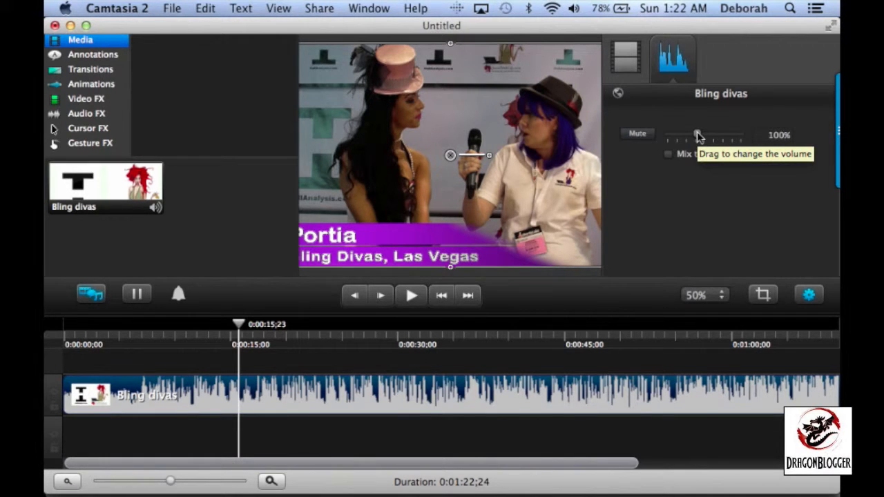
left_click_drag(697, 134, 691, 136)
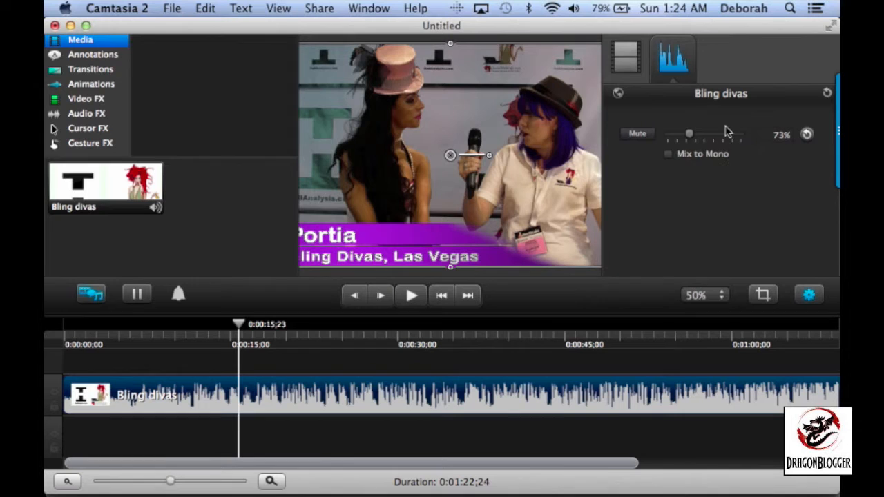
Reduce the Bling divas clip's scale to 39.52% in its video properties
left_click(625, 58)
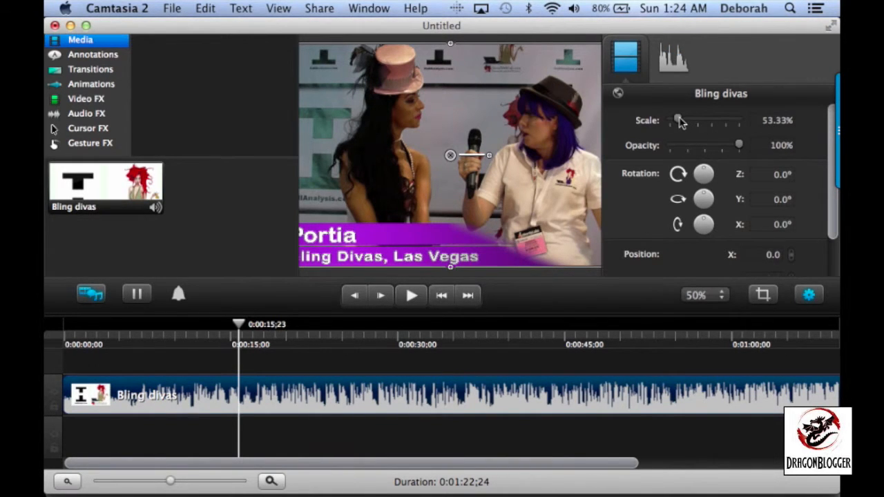
mouse_move(679, 121)
left_mouse_down()
mouse_move(714, 120)
mouse_move(680, 123)
left_mouse_up()
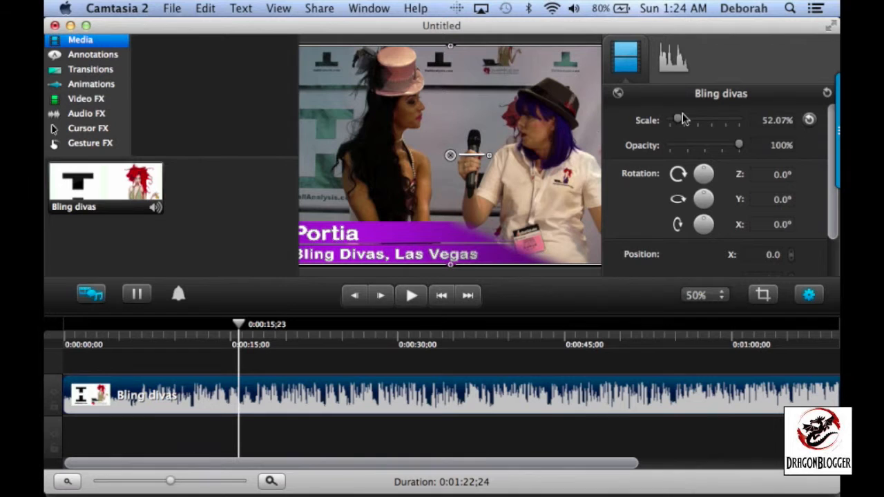
mouse_move(679, 119)
left_mouse_down()
mouse_move(691, 119)
mouse_move(665, 118)
mouse_move(678, 122)
left_mouse_up()
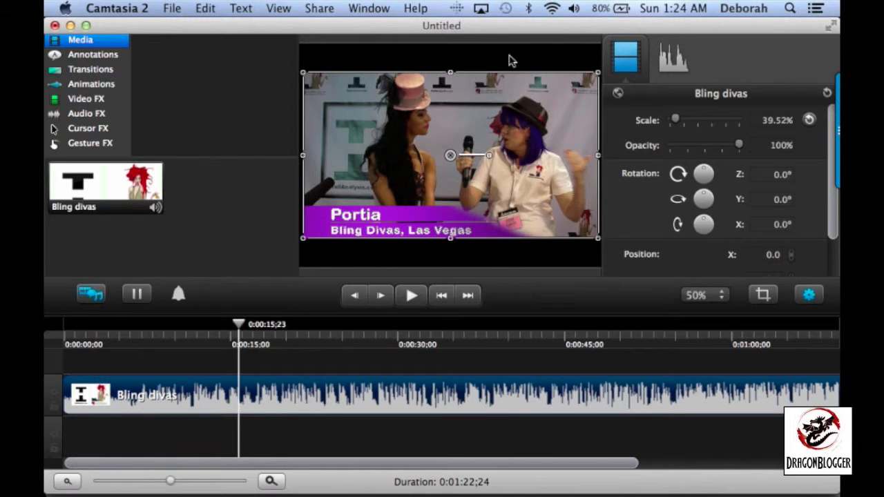
Try the clip's opacity control and a 45° rotation about the Z axis, and undo the rotation
mouse_move(742, 147)
left_mouse_down()
mouse_move(682, 152)
mouse_move(758, 145)
left_mouse_up()
mouse_move(705, 173)
left_mouse_down()
mouse_move(687, 172)
mouse_move(708, 175)
left_mouse_up()
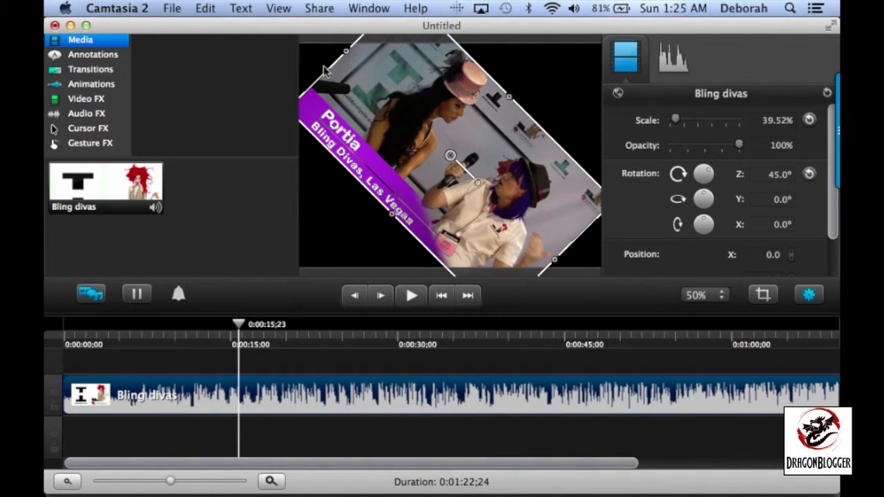
left_click(207, 8)
left_click(211, 25)
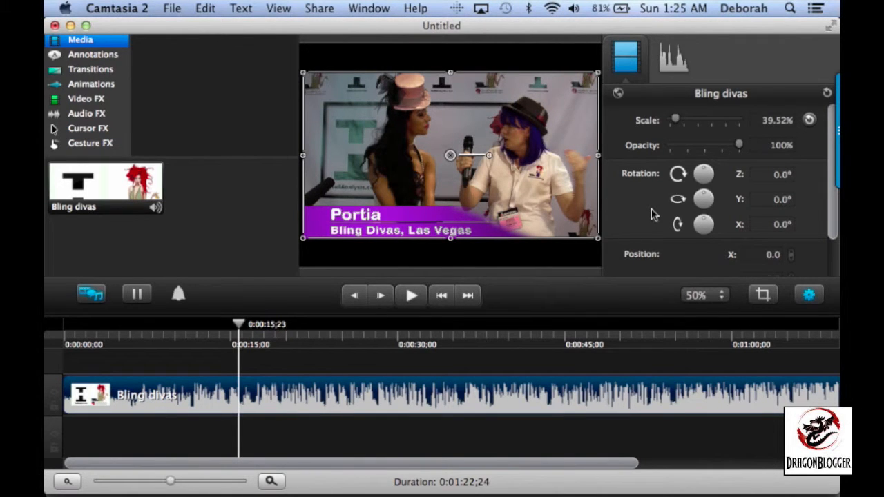
Close the clip's properties and enlarge the clip from its opposite corners until it fills the canvas
scroll(651, 215, "down", 5)
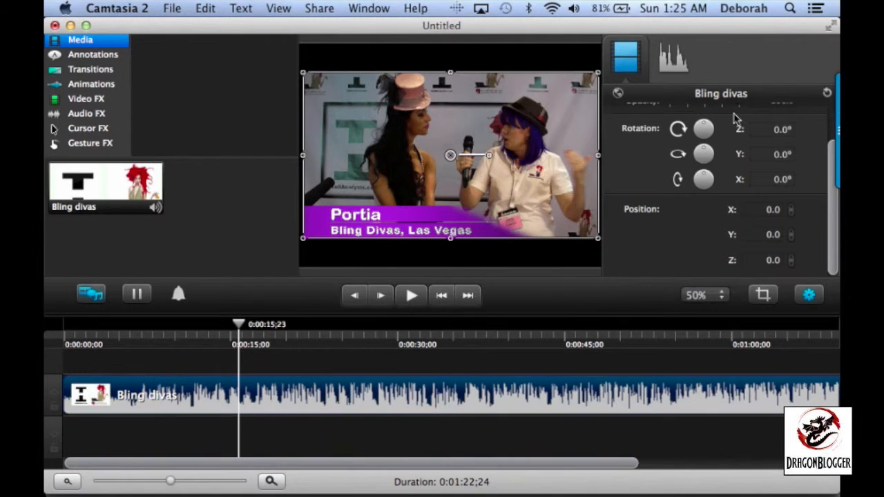
scroll(665, 218, "up", 5)
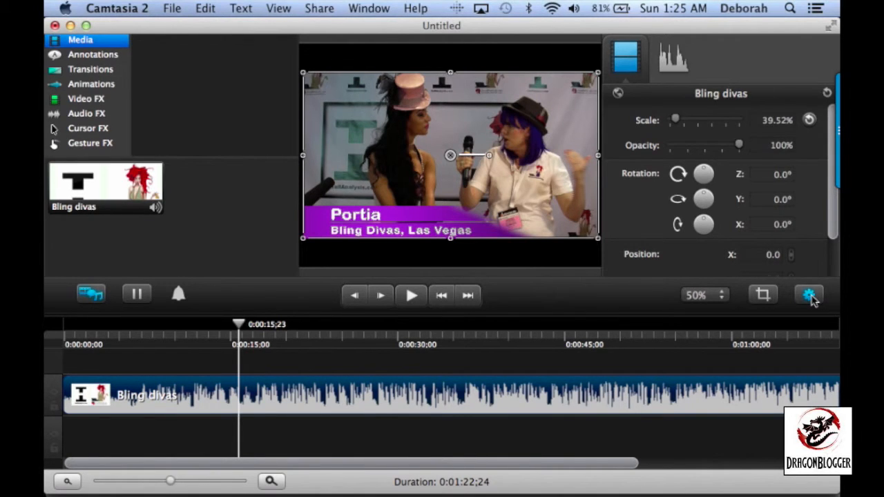
left_click(810, 296)
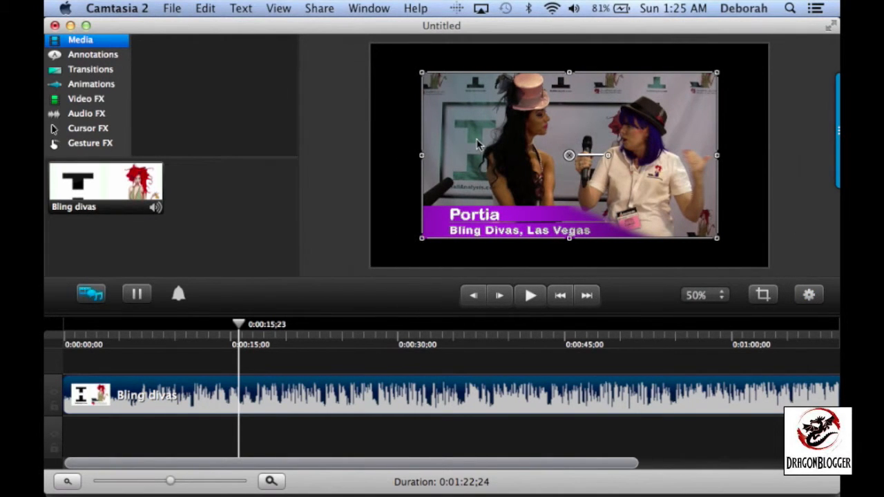
left_click_drag(422, 239, 371, 267)
left_click_drag(717, 73, 768, 43)
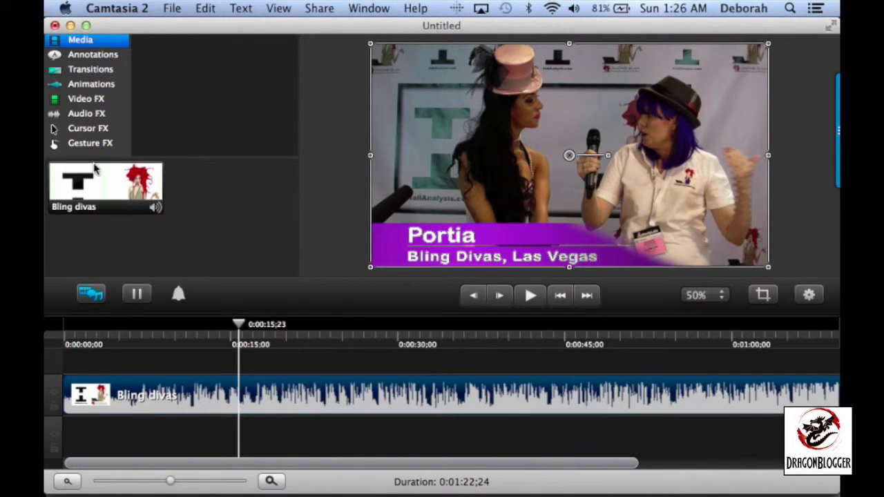
Add the red starburst text annotation to the canvas between the two women's heads at 0:00:15;23
left_click(93, 56)
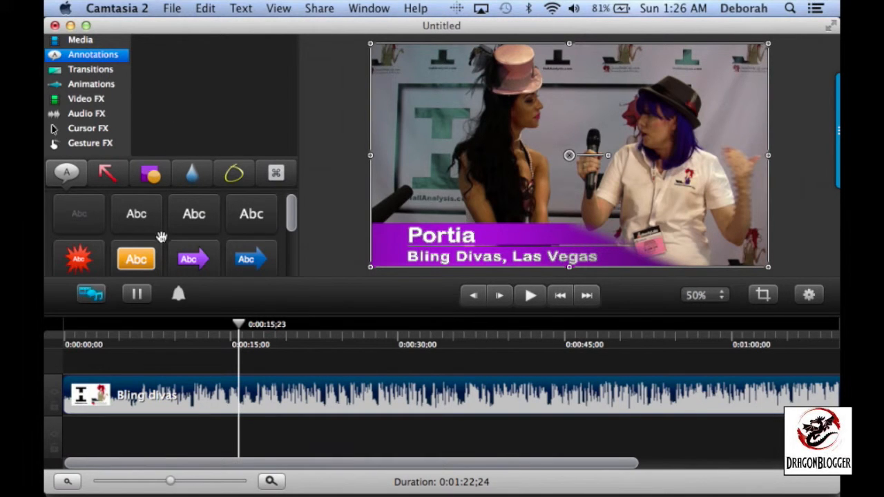
scroll(161, 238, "down", 4)
scroll(161, 238, "down", 2)
scroll(161, 238, "up", 4)
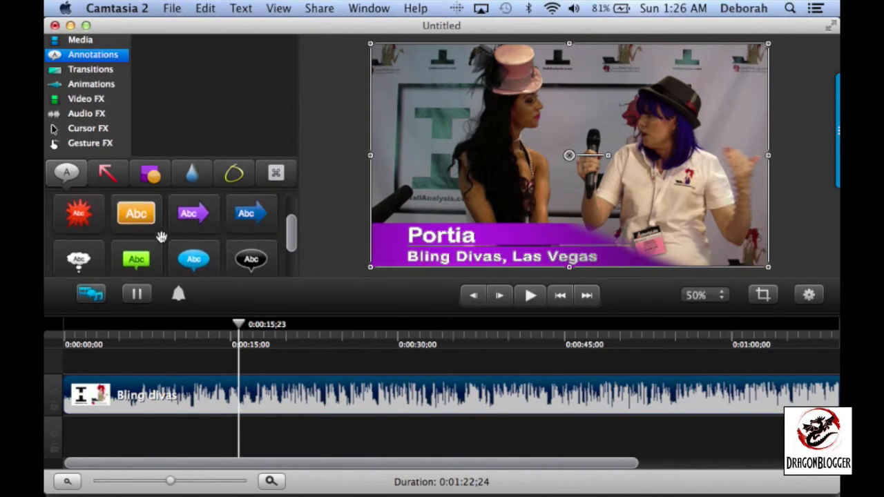
scroll(161, 238, "up", 2)
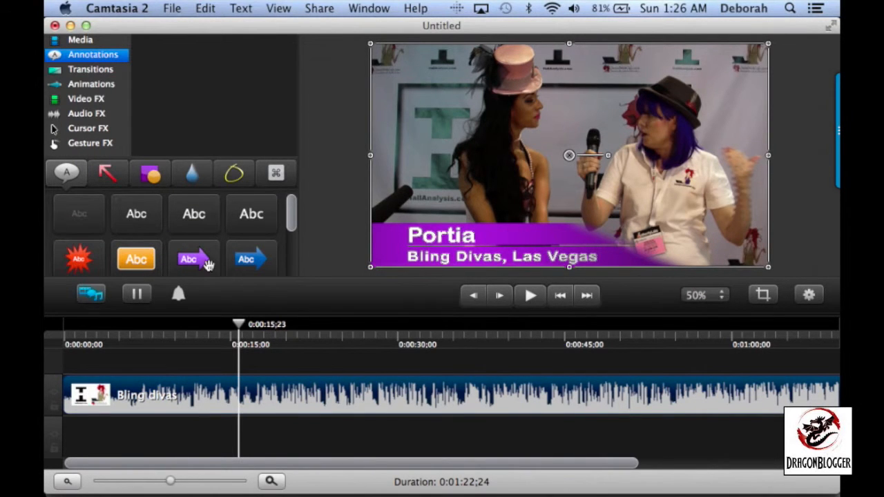
scroll(208, 232, "down", 1)
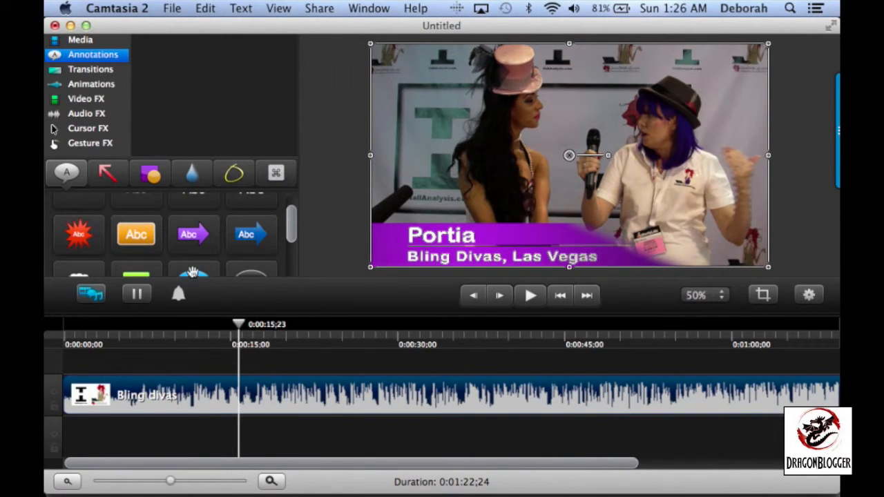
left_click(80, 242)
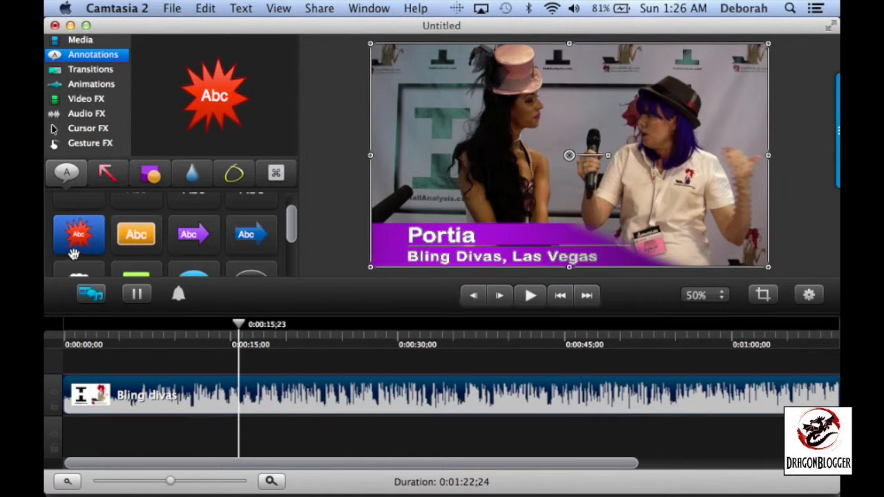
mouse_move(78, 241)
left_mouse_down()
mouse_move(355, 203)
mouse_move(472, 114)
mouse_move(577, 96)
left_mouse_up()
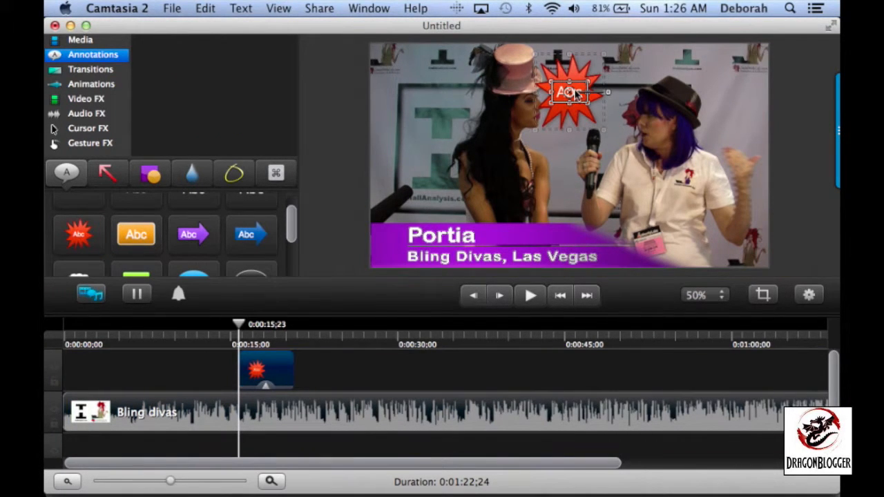
Replace the starburst's placeholder text with "Georgous Cigarette Girl"
double_click(571, 93)
type("G")
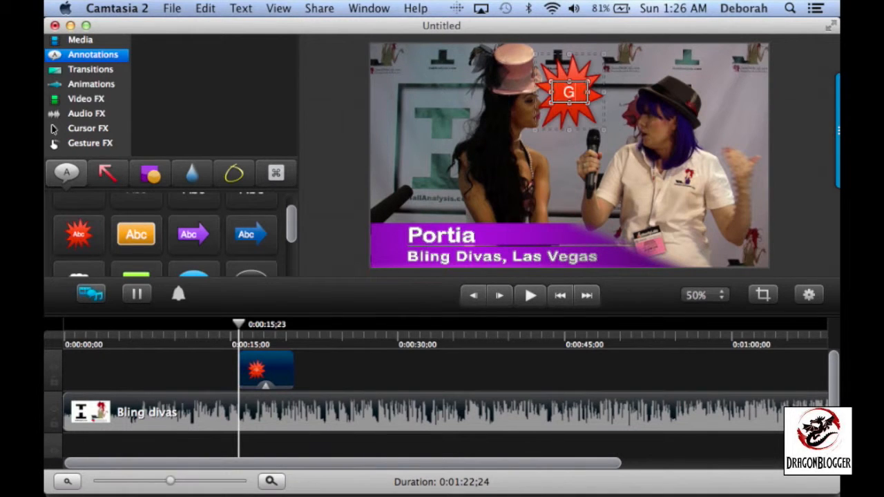
type("orgeous Cigarette")
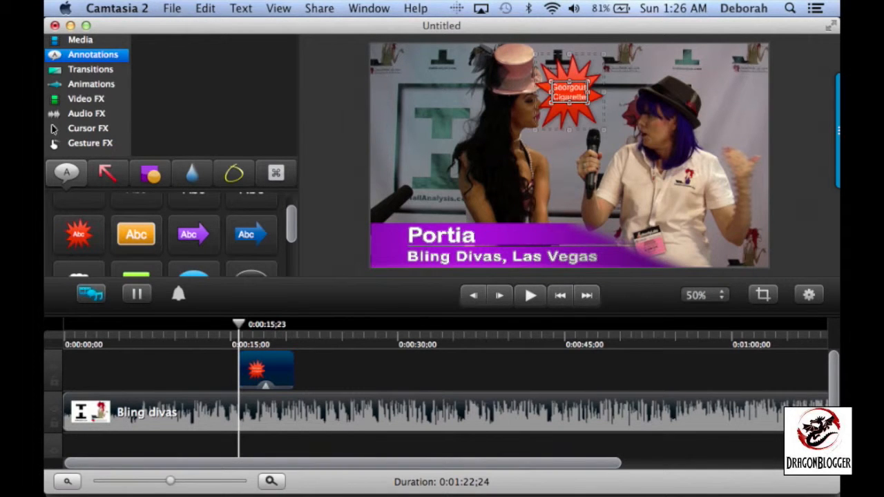
type(" Girl")
Tilt the starburst annotation slightly clockwise and enlarge it until it covers most of the canvas height between the two women
left_click(570, 119)
left_click_drag(609, 93, 608, 97)
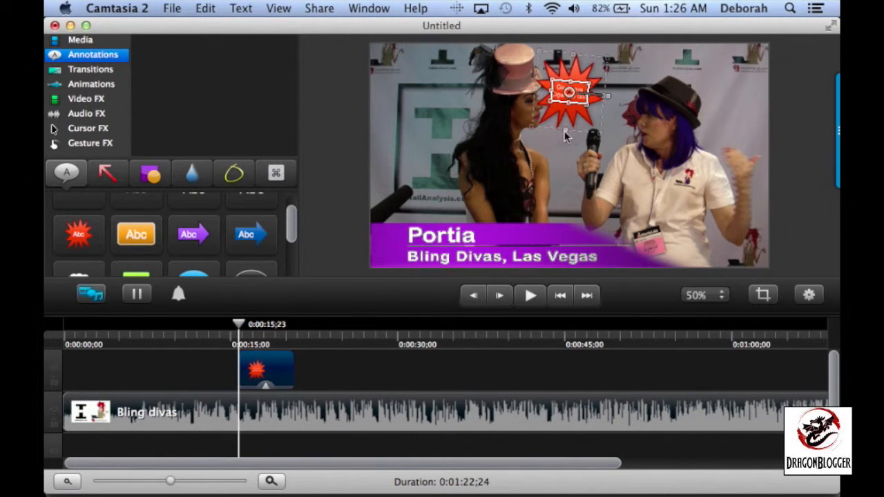
left_click_drag(565, 130, 602, 250)
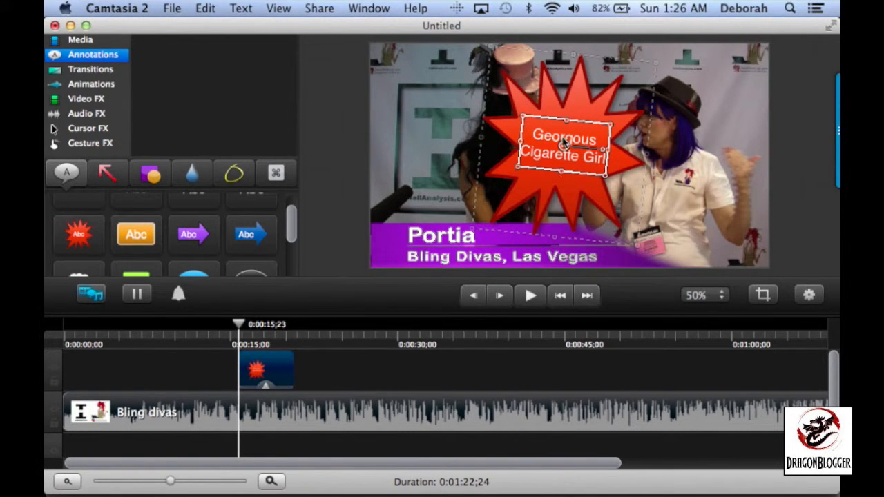
Replace the first word of the starburst annotation's text with "Beautiful" so it reads "Beautiful Cigarette Girl"
double_click(563, 138)
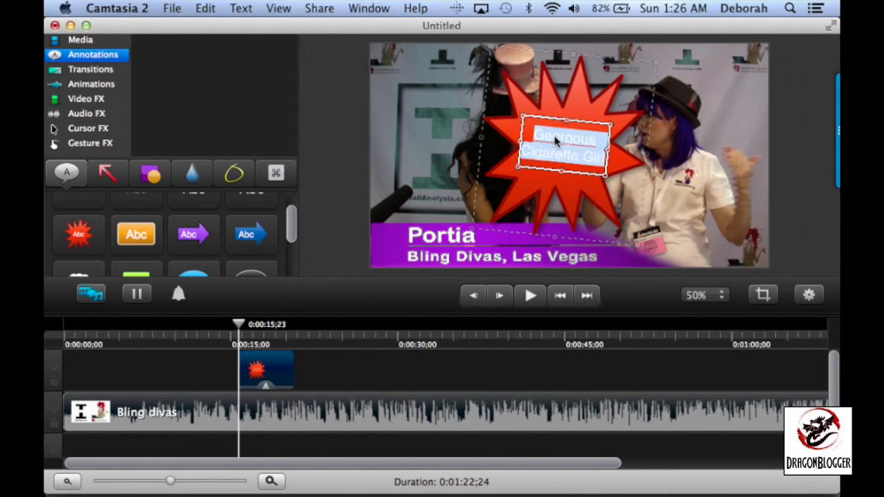
double_click(563, 141)
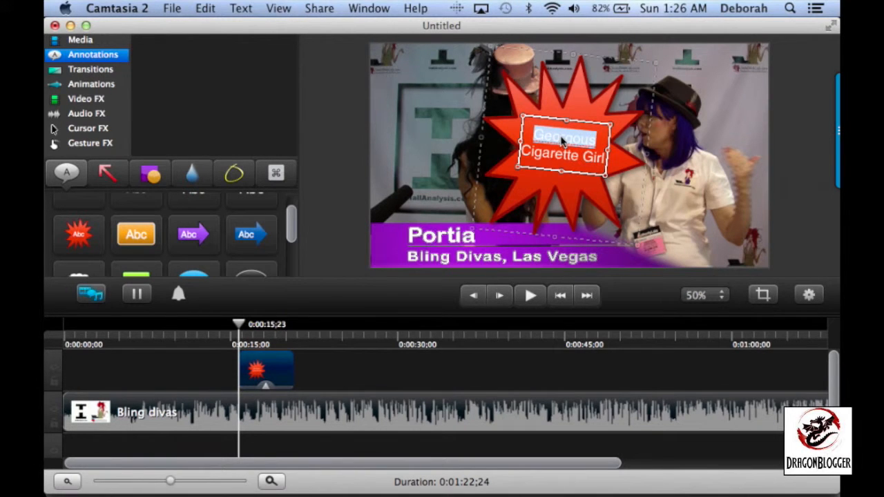
type("Beauti")
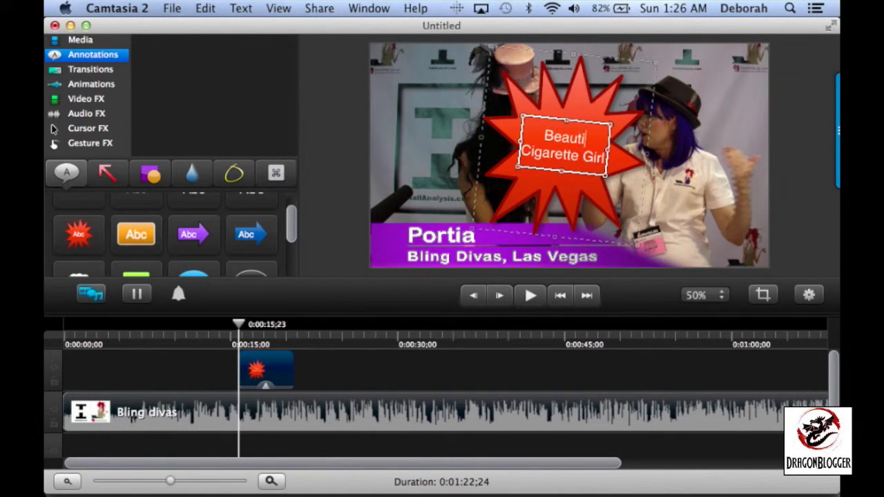
type("ful")
left_click(713, 176)
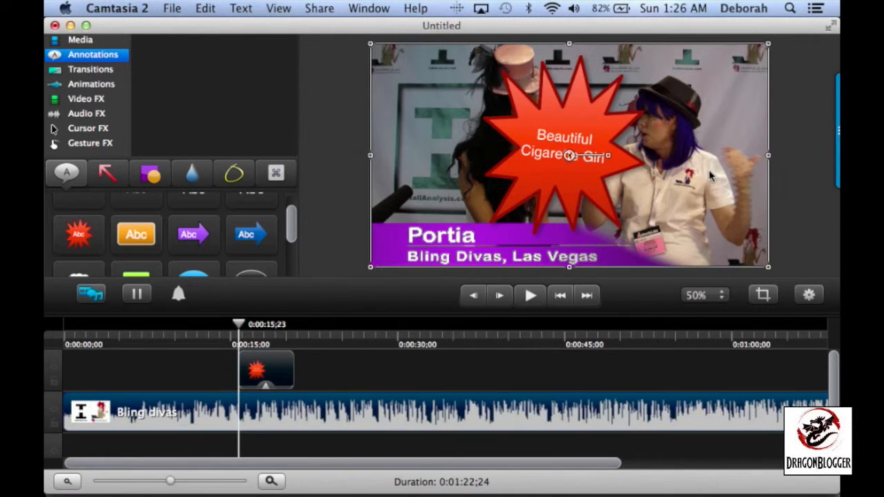
Move the starburst annotation over the purple-haired woman's head and apply the Fade In/Out transition to its clip
left_click_drag(556, 148, 621, 129)
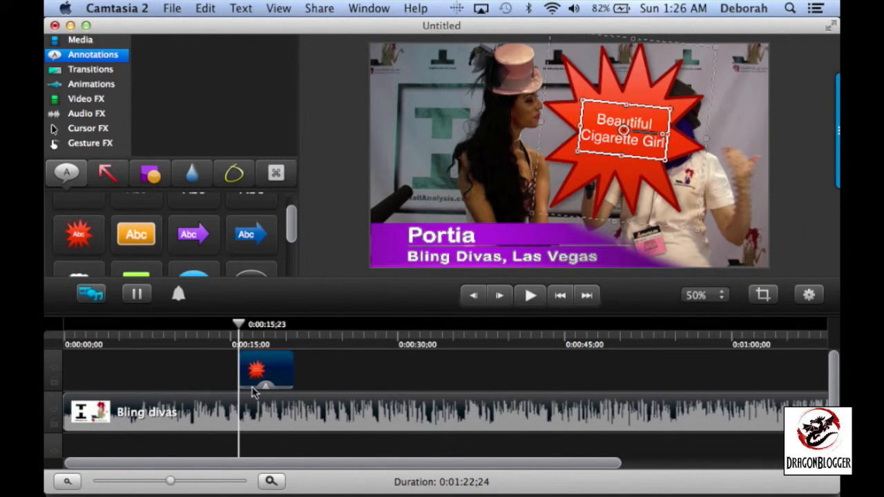
left_click(92, 72)
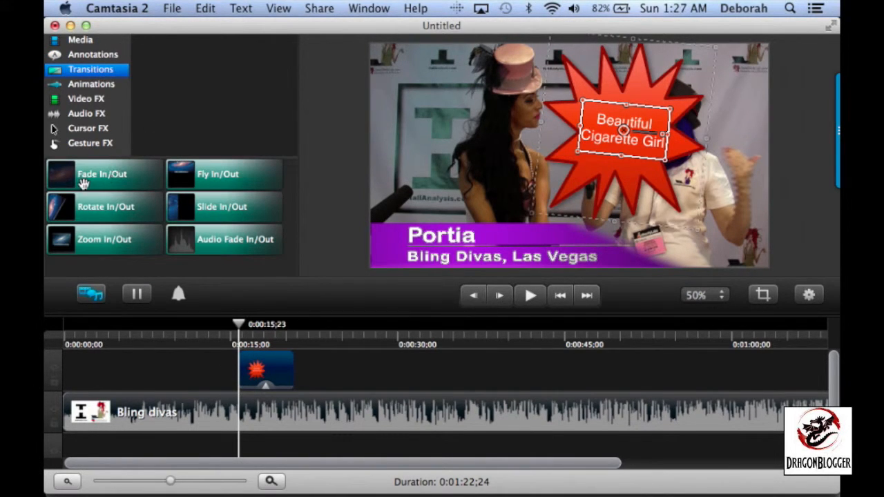
left_click_drag(108, 176, 264, 376)
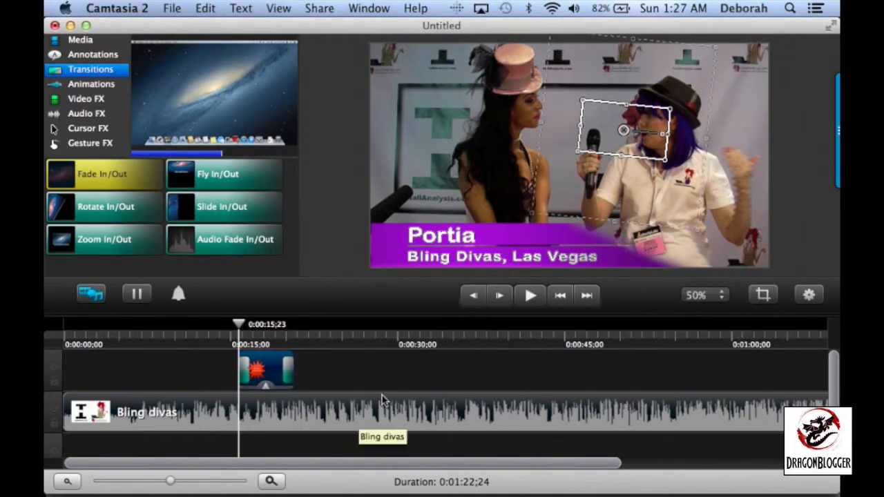
Try the starburst clip on the track below the Bling divas clip, check the frames around it, and undo the move
scroll(382, 399, "down", 2)
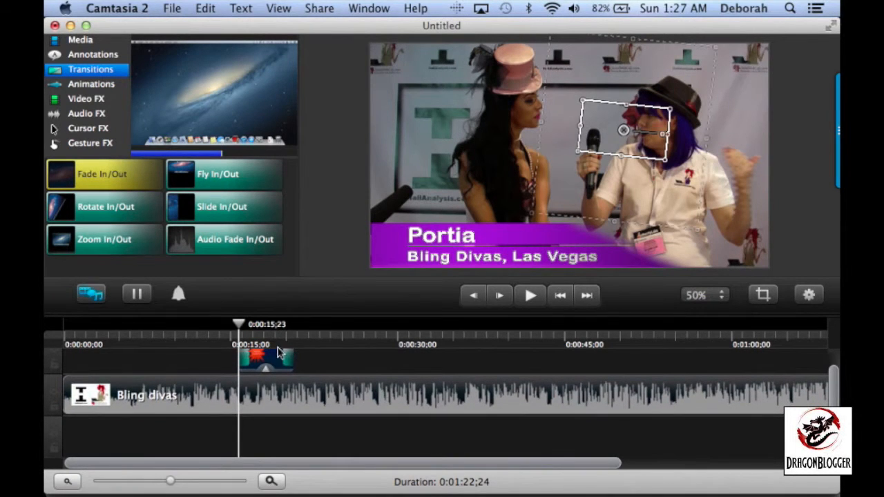
left_click_drag(273, 359, 275, 442)
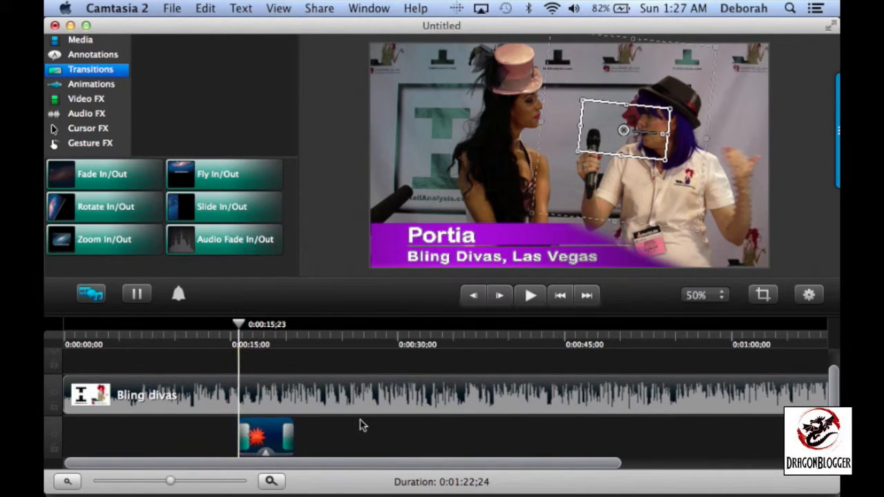
left_click(339, 204)
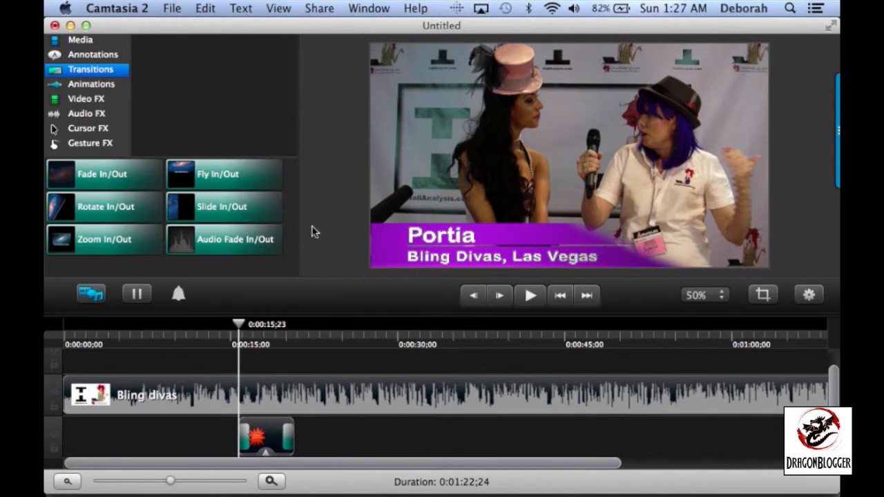
left_click_drag(238, 324, 282, 339)
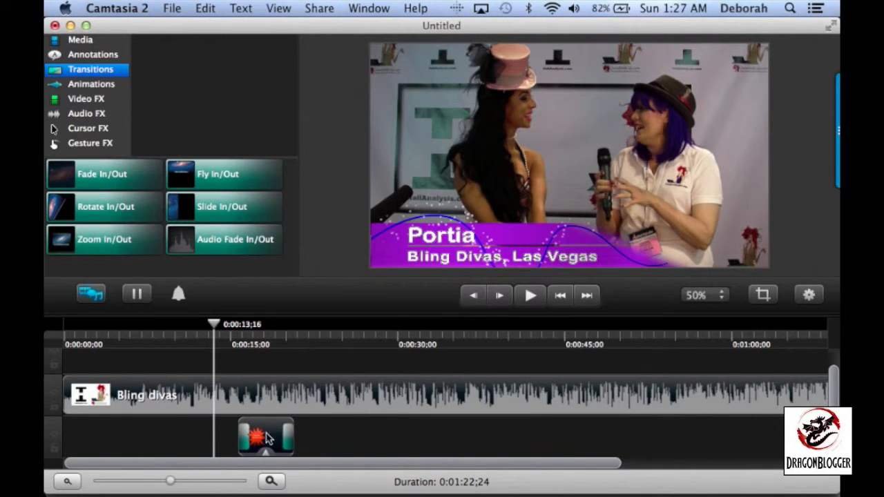
scroll(360, 417, "up", 1)
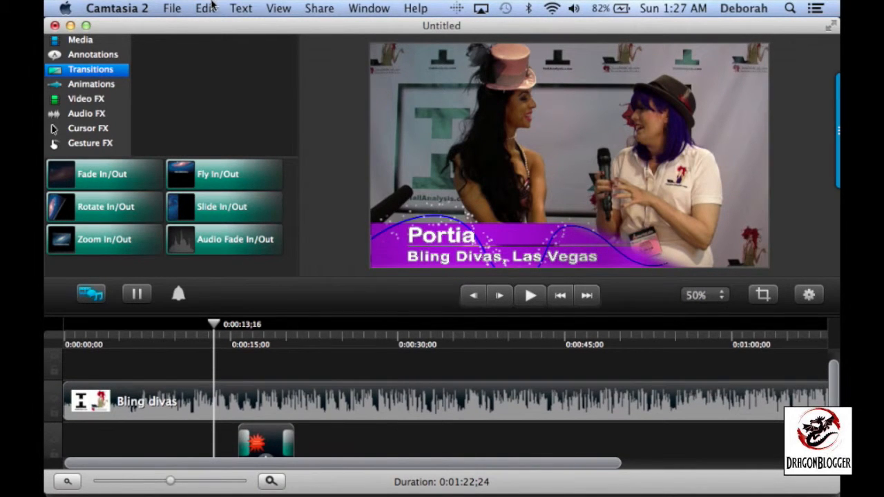
left_click(212, 7)
left_click(214, 27)
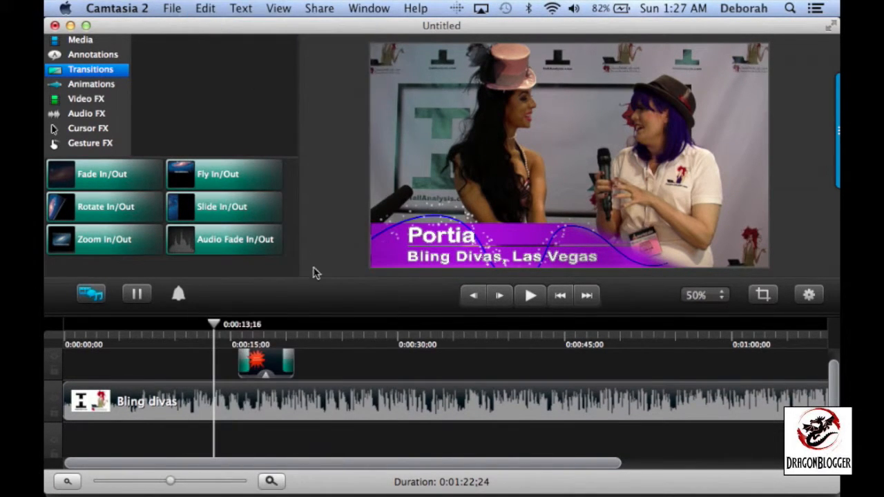
Extend the end of the starburst clip to about 0:00:29 on the timeline
left_click_drag(216, 326, 187, 338)
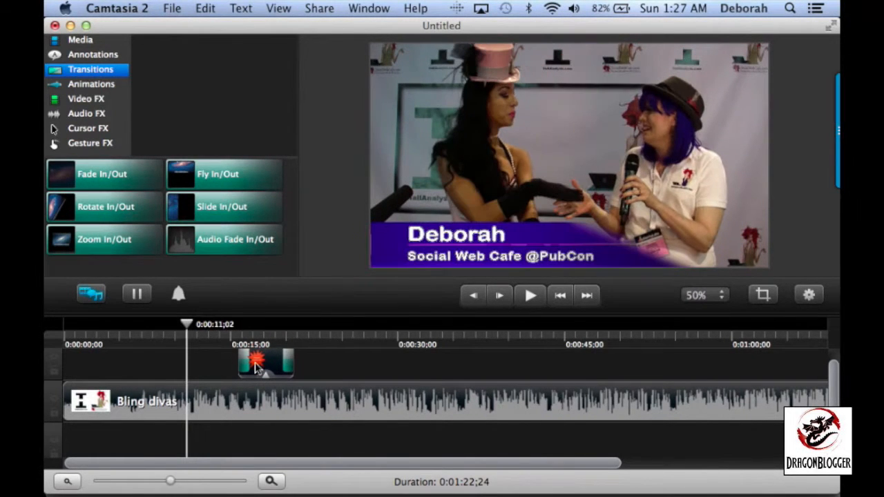
left_click(268, 364)
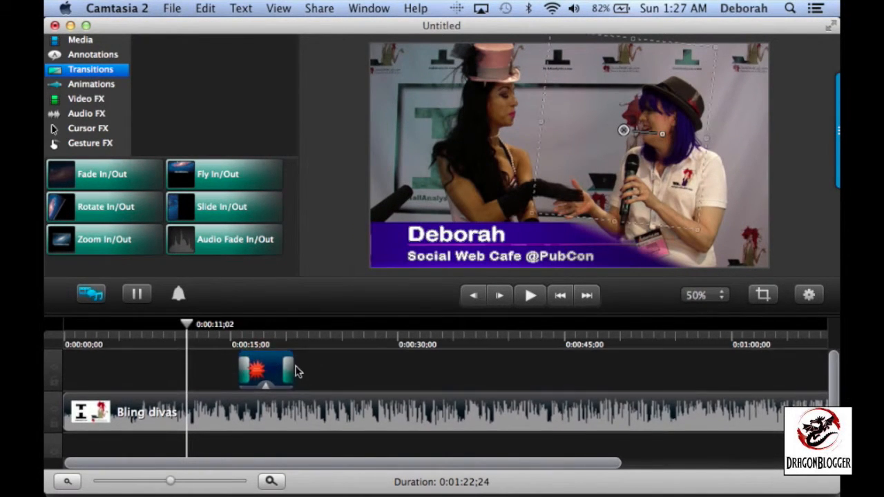
left_click_drag(290, 364, 390, 366)
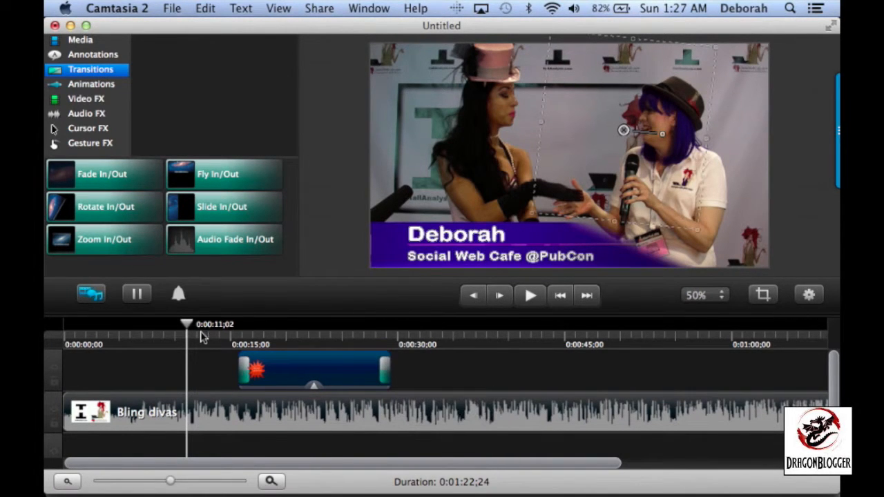
Lengthen the fade-in and fade-out transitions on the starburst clip to about 3 seconds each
mouse_move(191, 328)
left_mouse_down()
mouse_move(416, 333)
mouse_move(205, 336)
left_mouse_up()
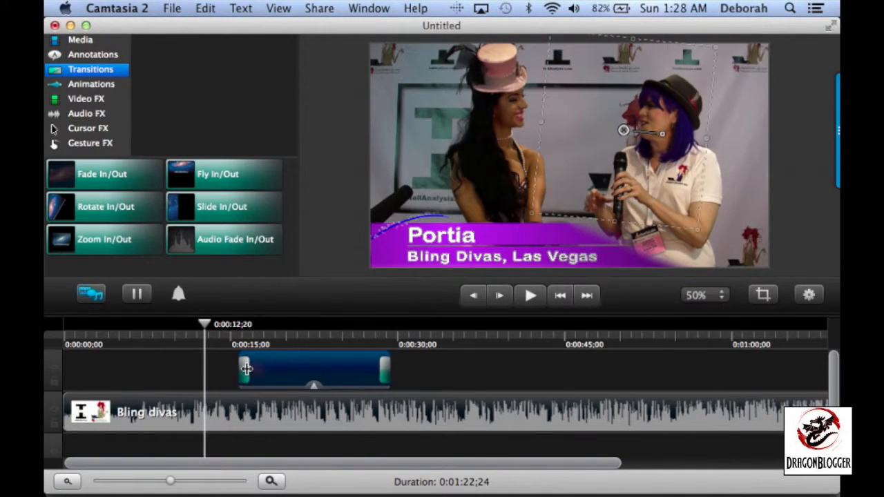
left_click_drag(247, 369, 269, 367)
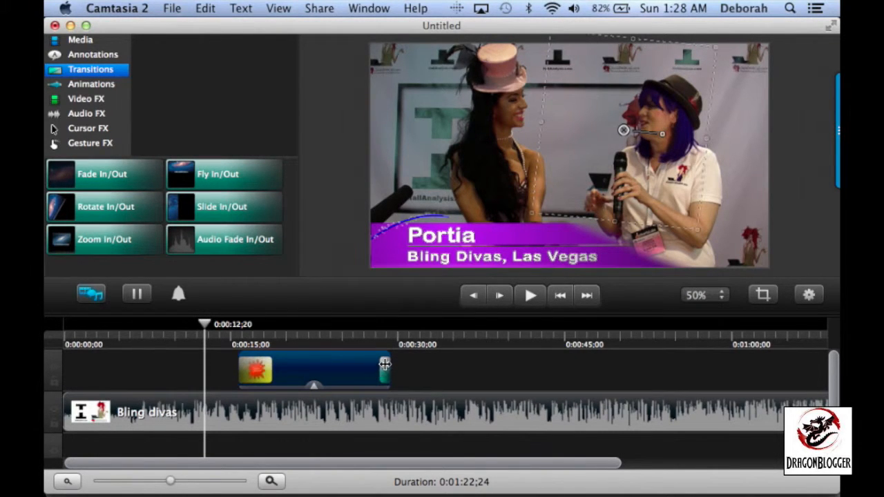
mouse_move(382, 366)
left_mouse_down()
mouse_move(371, 366)
mouse_move(381, 367)
left_mouse_up()
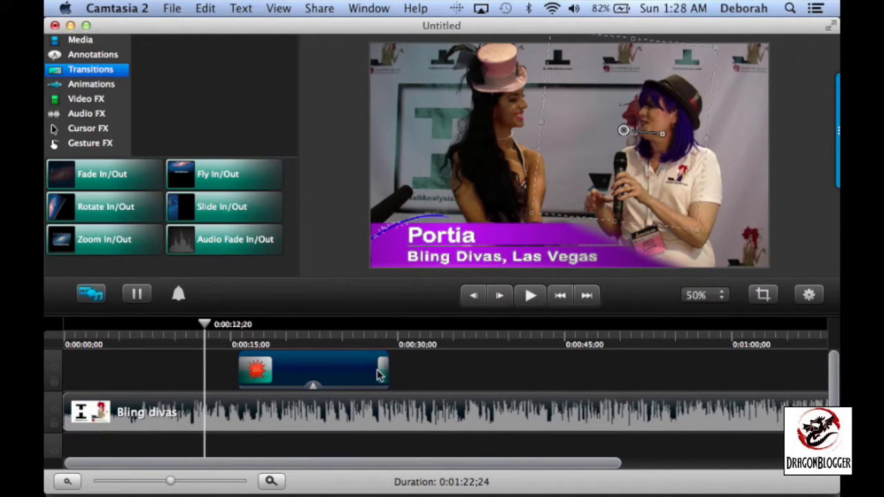
left_click_drag(379, 368, 353, 369)
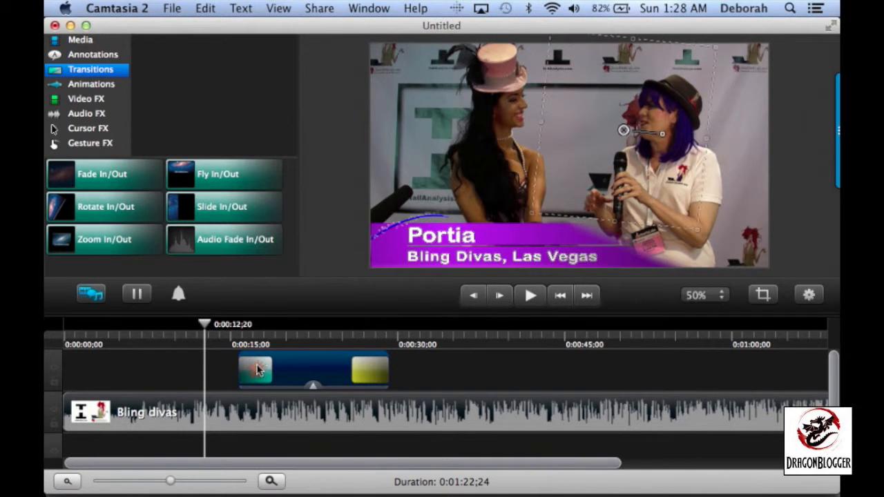
Play the timeline from about 0:00:15 to just past the starburst clip's end to preview both fades
left_click_drag(205, 328, 237, 332)
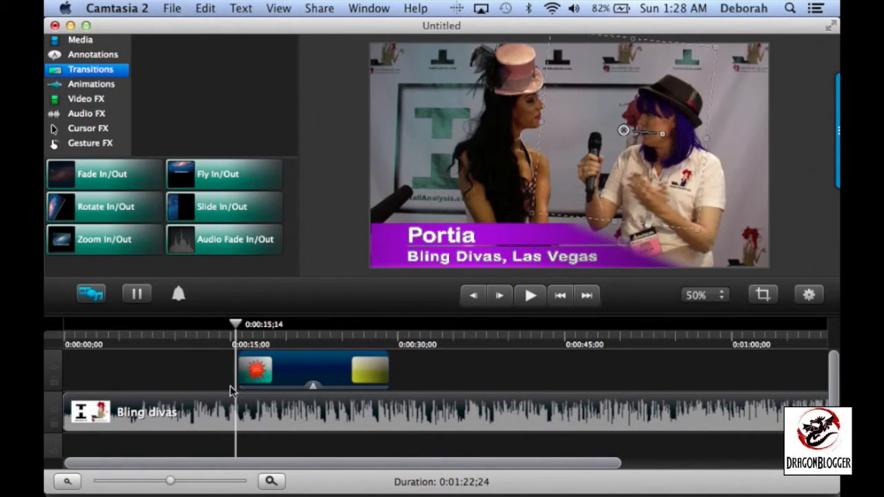
key("space")
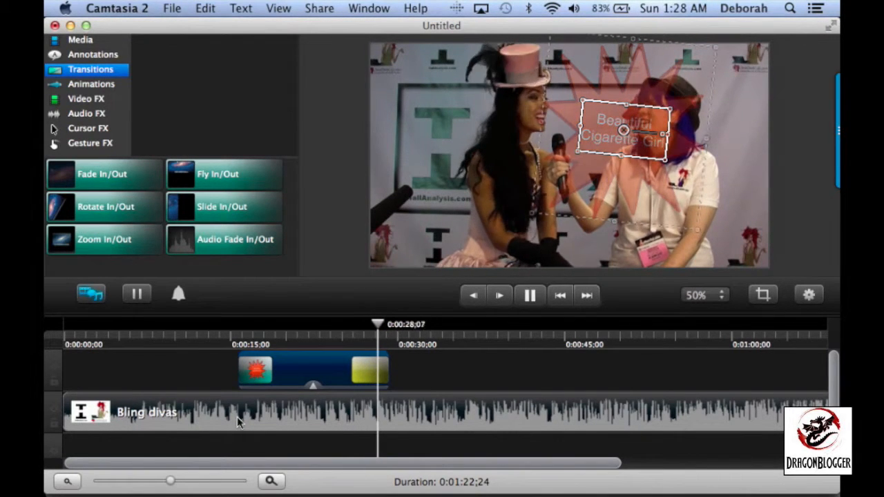
key("space")
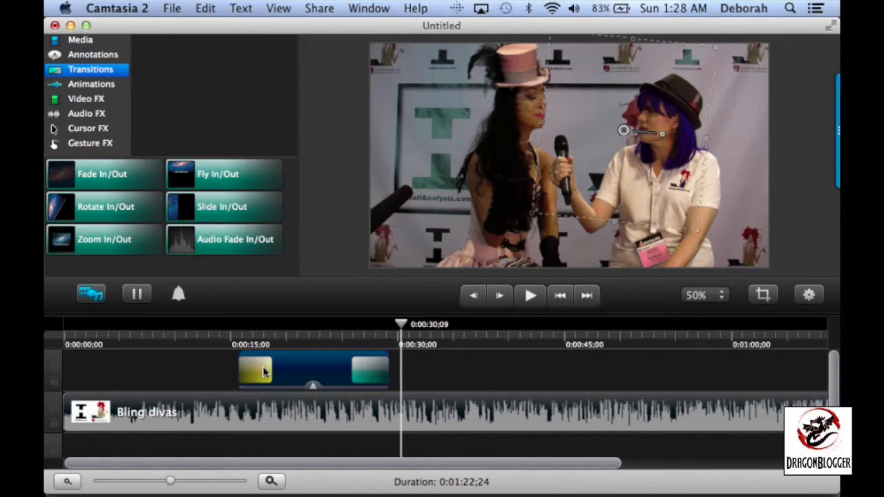
Replace the fade transitions at both ends of the starburst clip with Fly In/Out
left_click(521, 156)
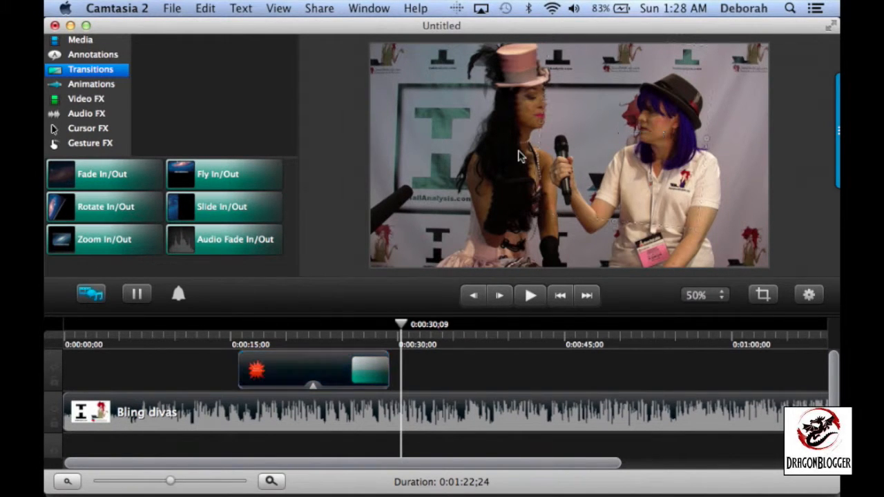
left_click(368, 373)
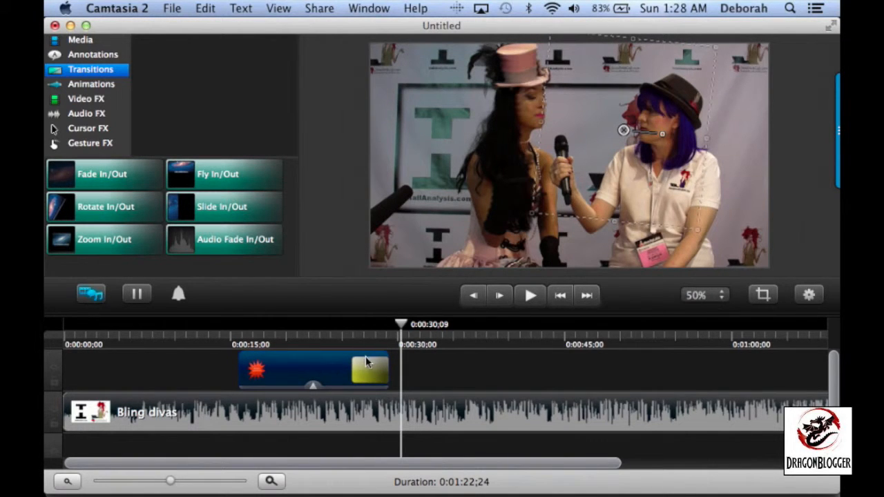
key("Delete")
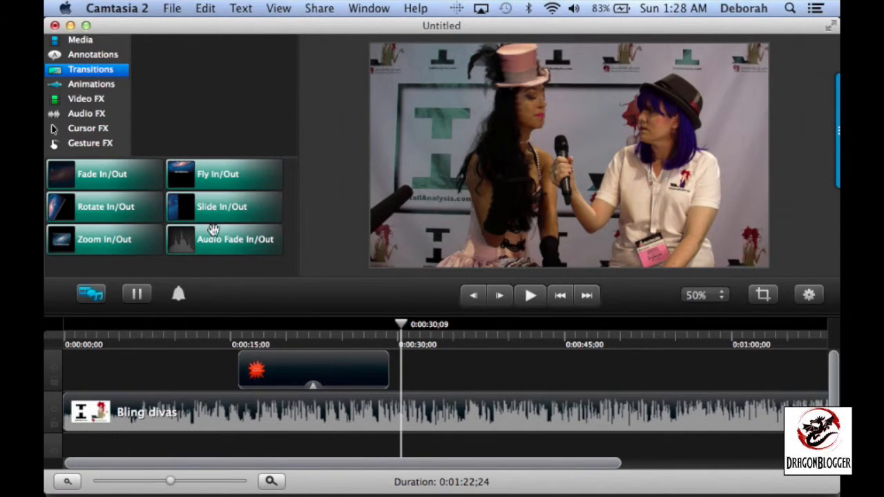
mouse_move(224, 179)
left_mouse_down()
mouse_move(282, 253)
mouse_move(307, 374)
left_mouse_up()
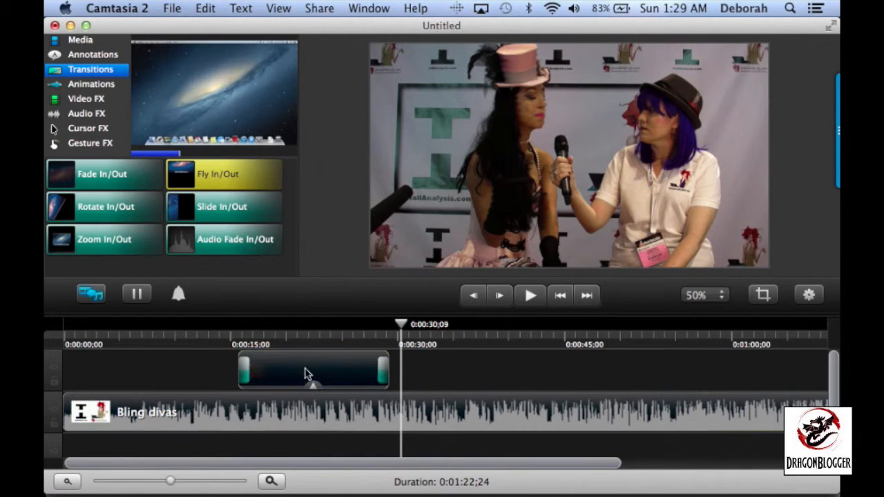
Preview the starburst's fly-in from about 0:00:15 and its fly-out from about 0:00:27
left_click_drag(213, 330, 234, 337)
key("space")
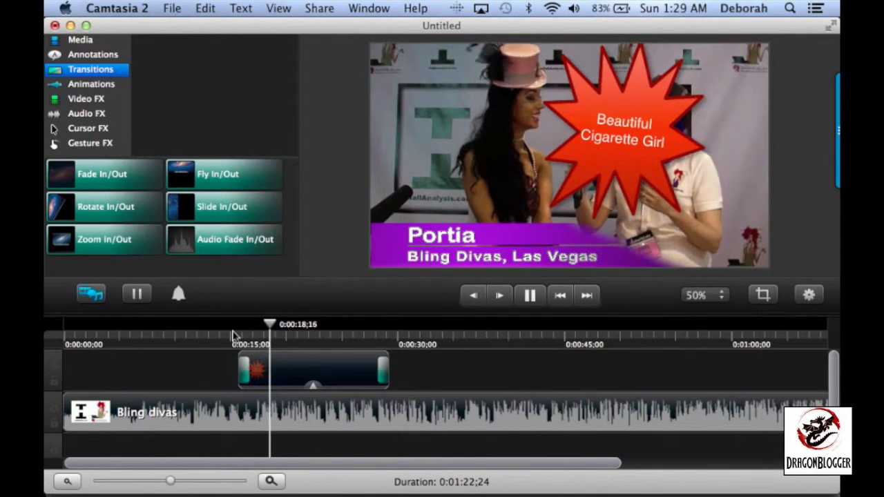
key("space")
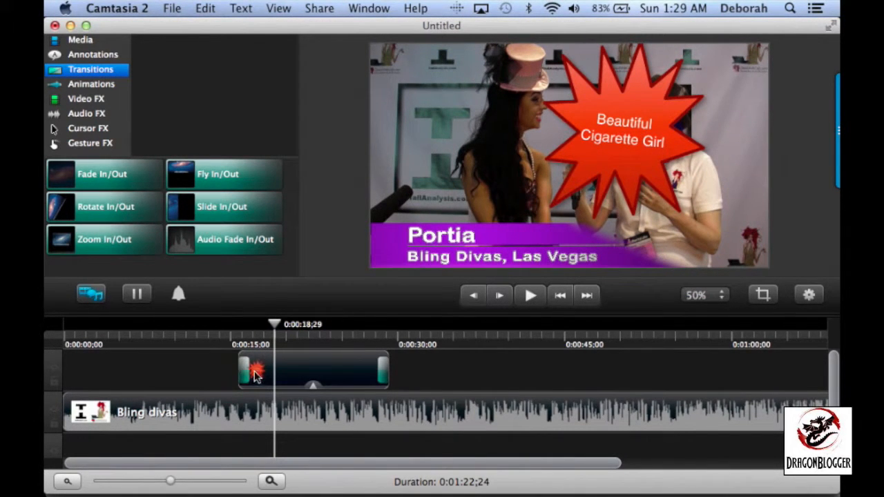
left_click_drag(275, 327, 368, 324)
key("space")
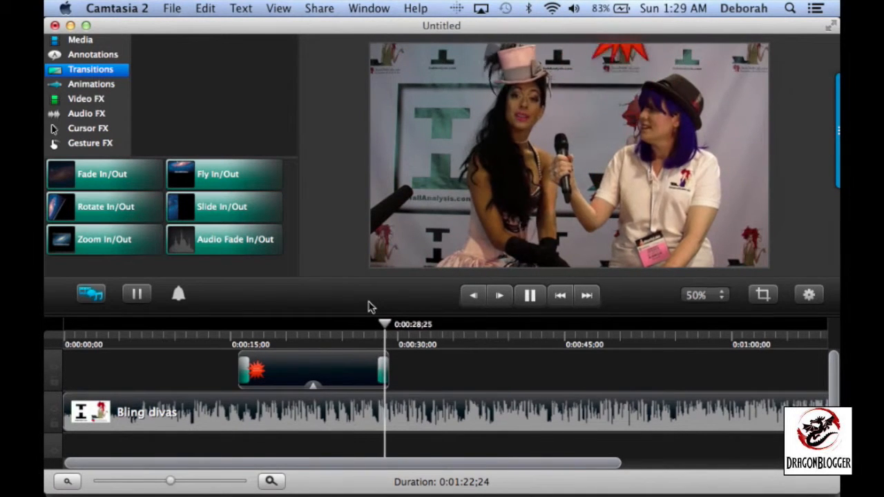
key("space")
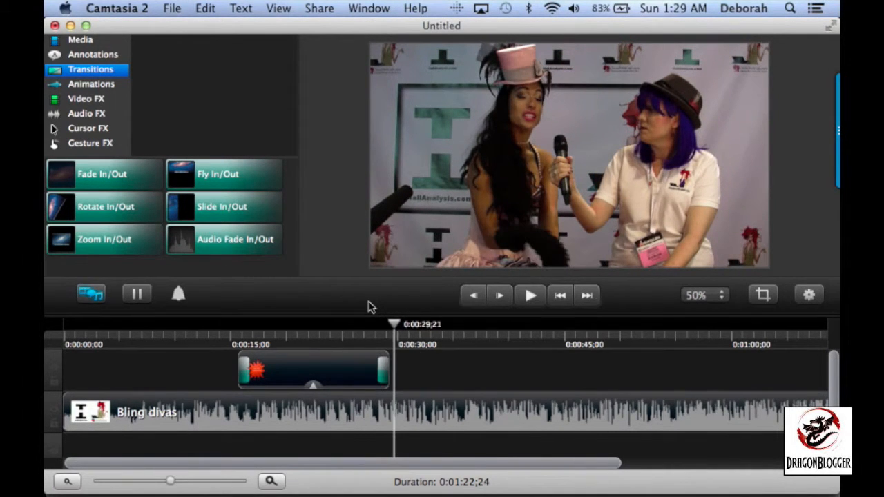
Delete the fly transitions at both ends of the starburst clip and apply Slide In/Out instead
left_click(381, 369)
key("Delete")
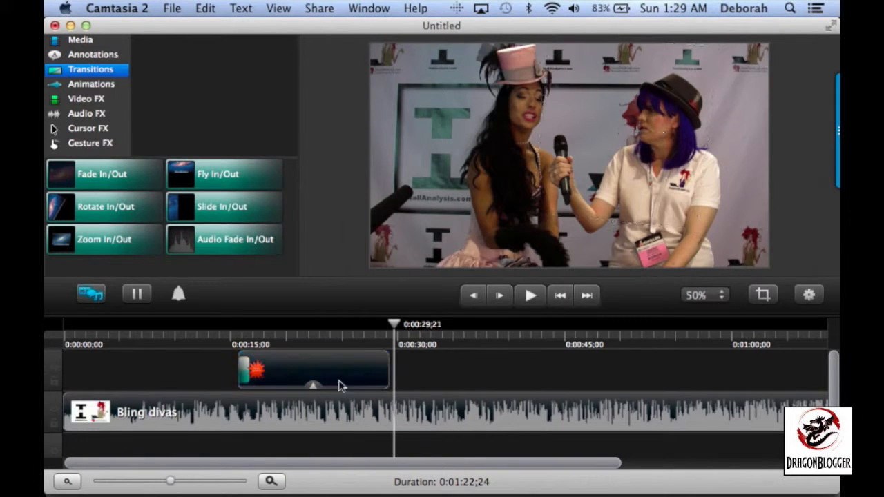
left_click(246, 373)
key("Delete")
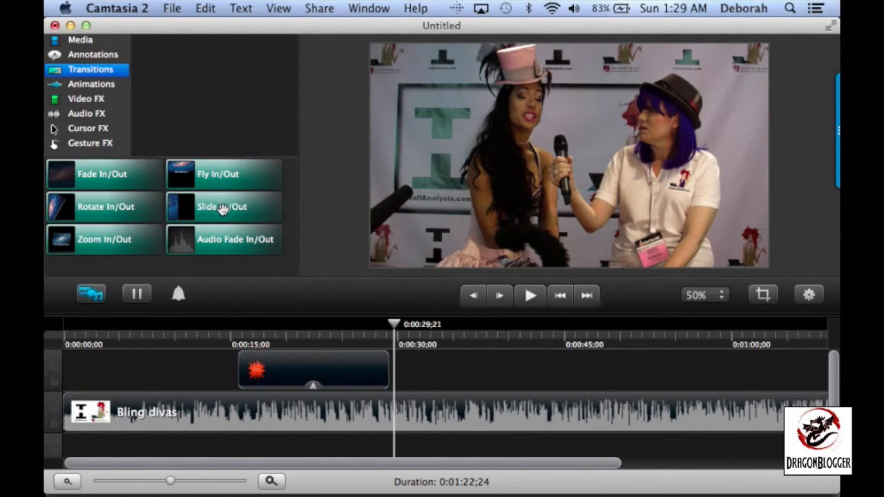
left_click_drag(221, 210, 300, 370)
Preview the slide transitions at the start and end of the starburst clip
left_click_drag(396, 330, 230, 337)
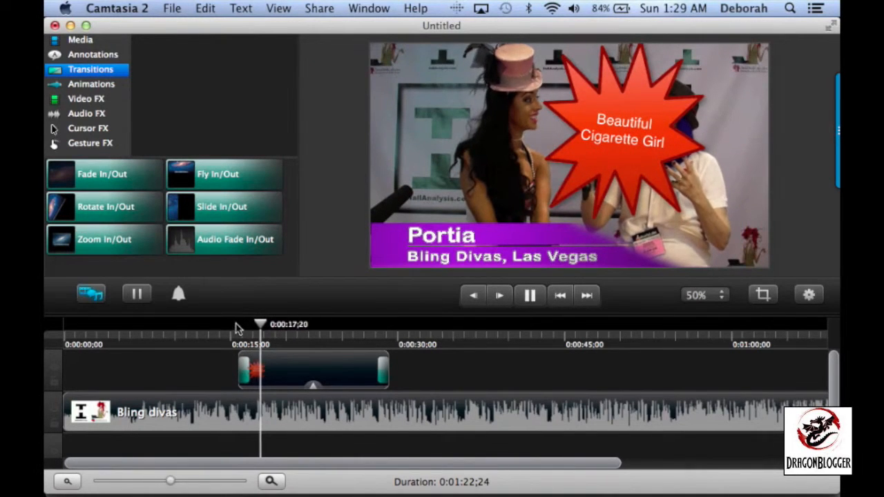
left_click_drag(270, 326, 363, 328)
key("space")
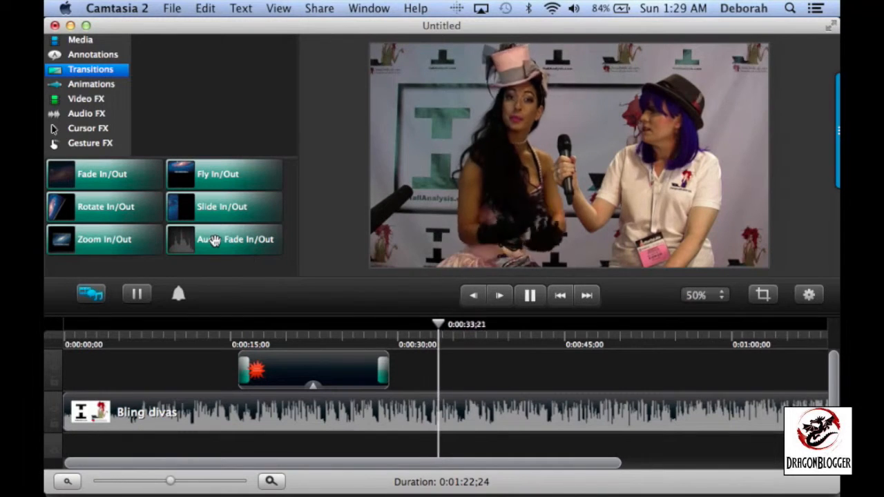
Stop playback and crop both sides of the Bling divas video so the frame holds only the woman in the pink hat
left_click(530, 295)
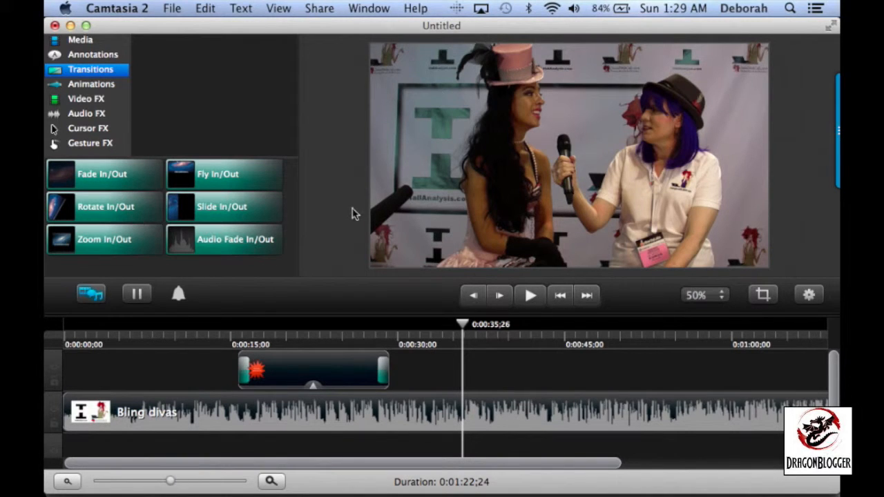
left_click(627, 203)
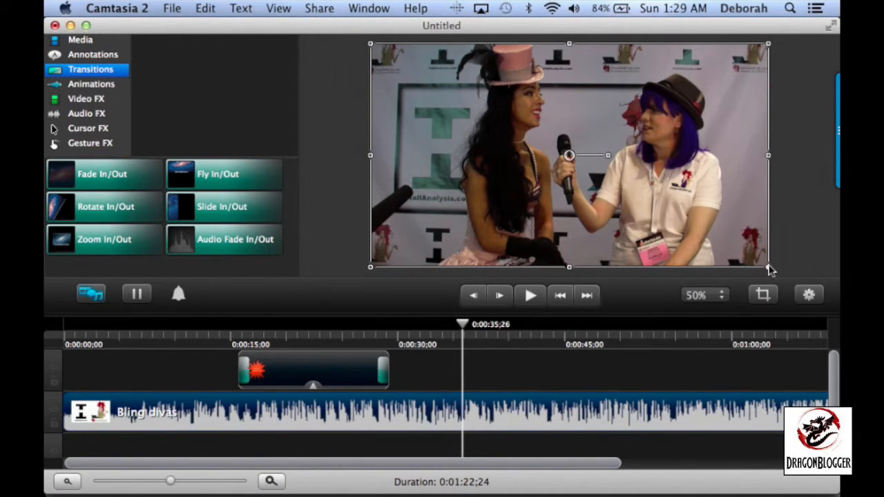
left_click(765, 294)
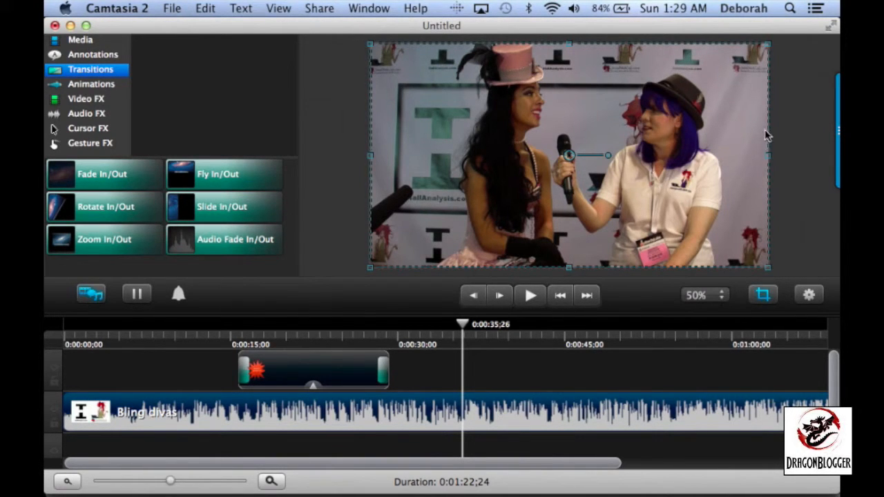
left_click_drag(769, 159, 570, 157)
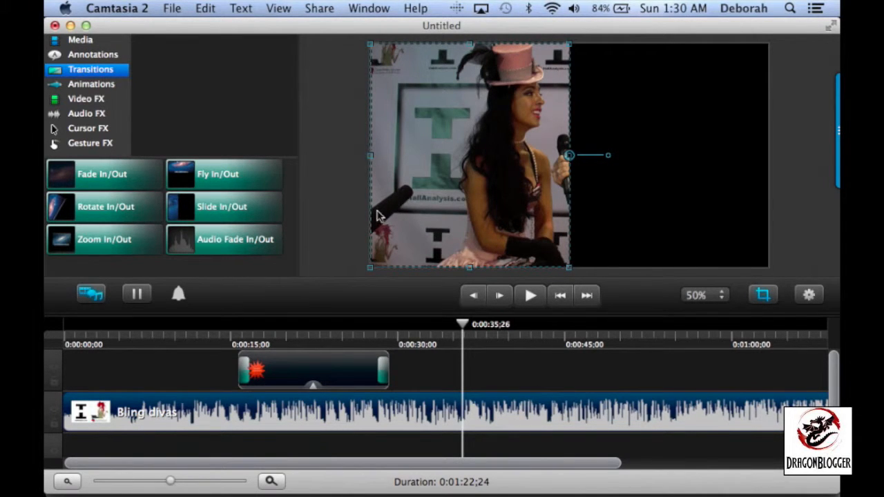
left_click_drag(371, 157, 454, 156)
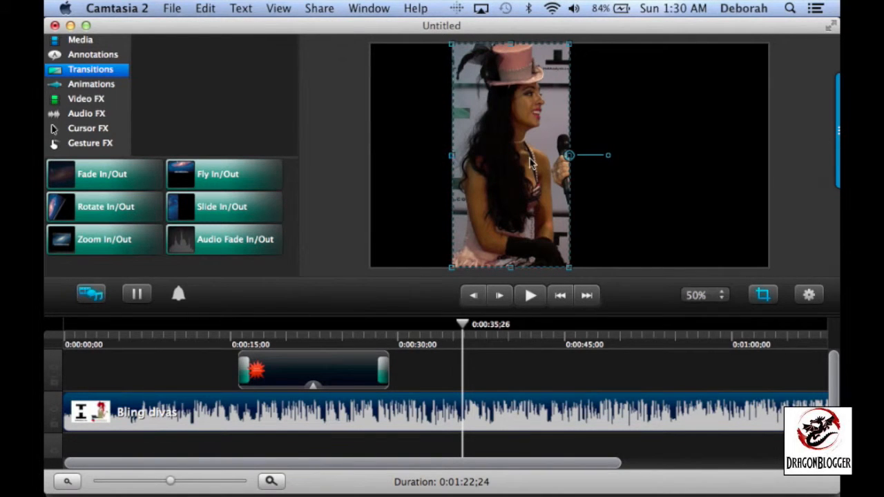
left_click(763, 296)
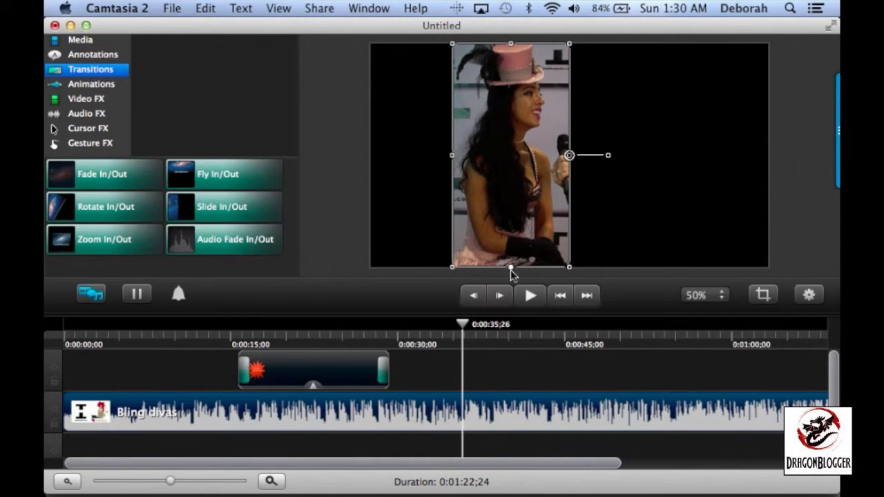
Crop away the lower half of the video, keeping the woman's head and hat
left_click(763, 296)
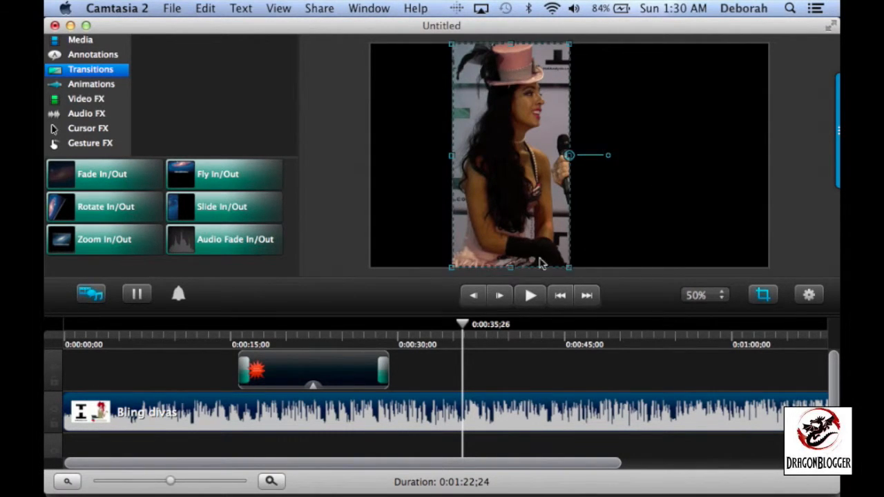
left_click_drag(513, 271, 523, 156)
left_click(762, 296)
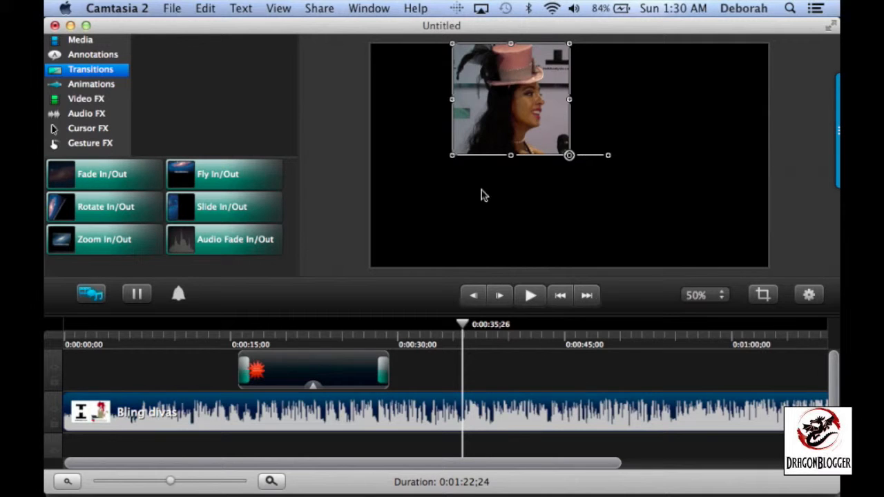
Enlarge the cropped video to fill the canvas width and position it so the woman's face sits inside the frame
left_click_drag(453, 155, 353, 266)
left_click_drag(571, 45, 691, 47)
left_click_drag(599, 86, 634, 137)
scroll(633, 137, "up", 5)
scroll(634, 136, "down", 5)
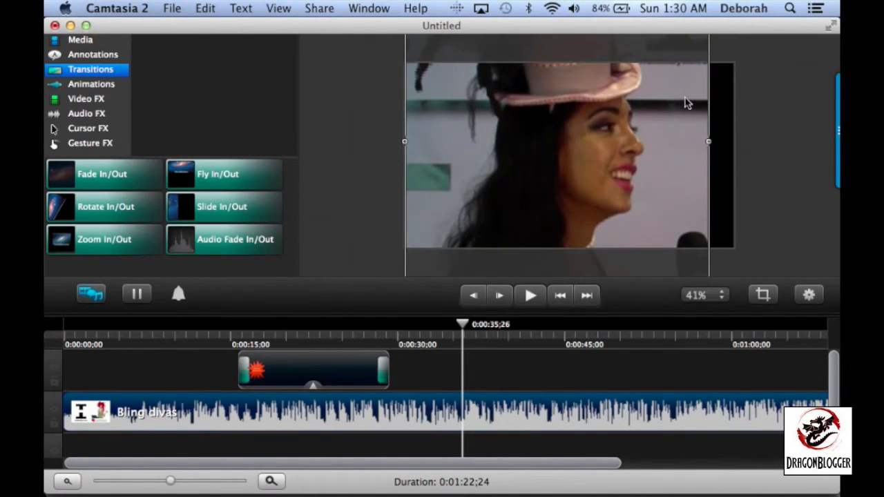
scroll(688, 102, "down", 4)
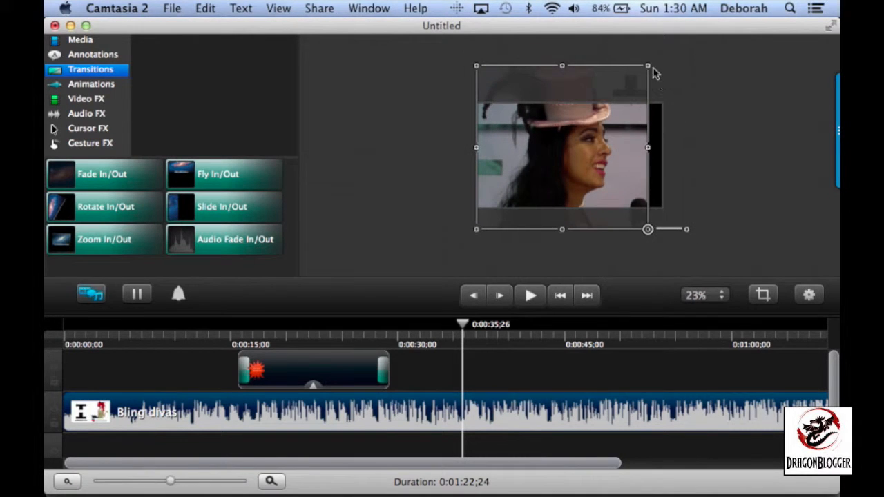
left_click_drag(648, 67, 662, 52)
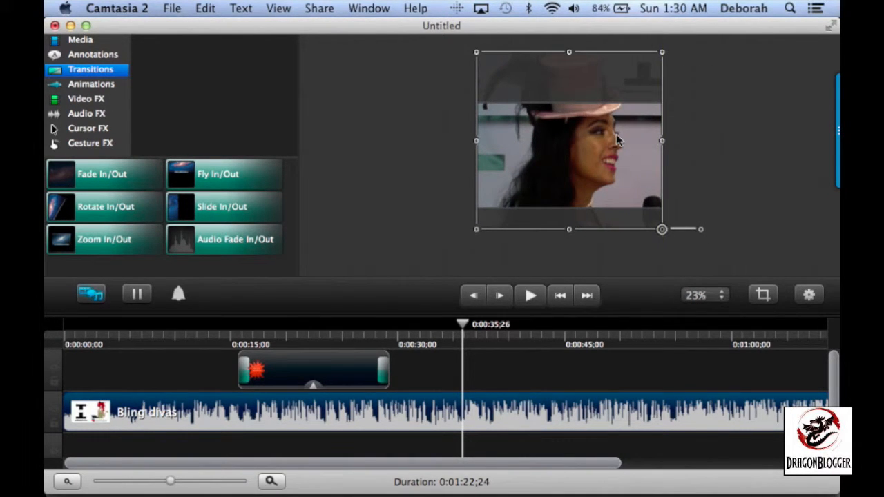
left_click_drag(587, 136, 587, 156)
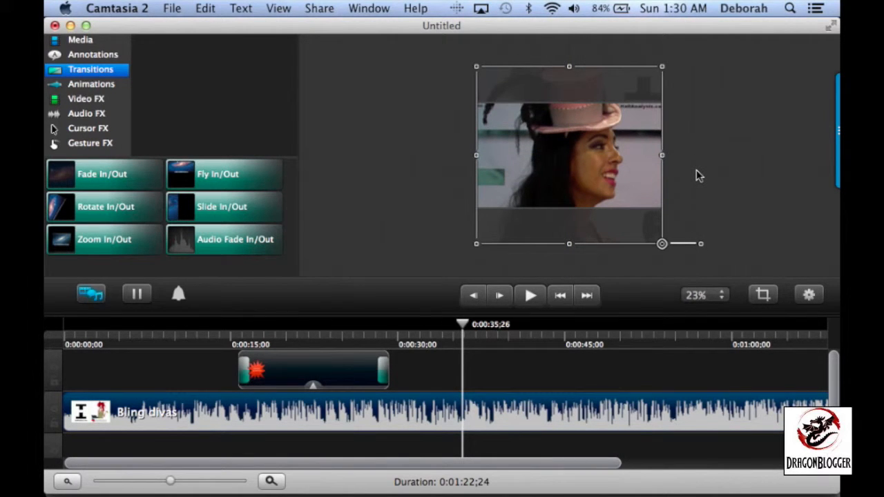
scroll(696, 170, "up", 2)
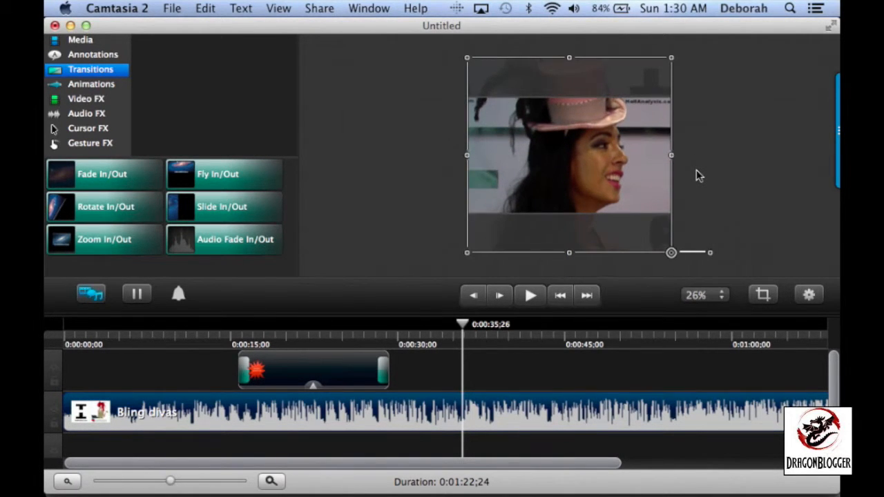
scroll(698, 176, "up", 3)
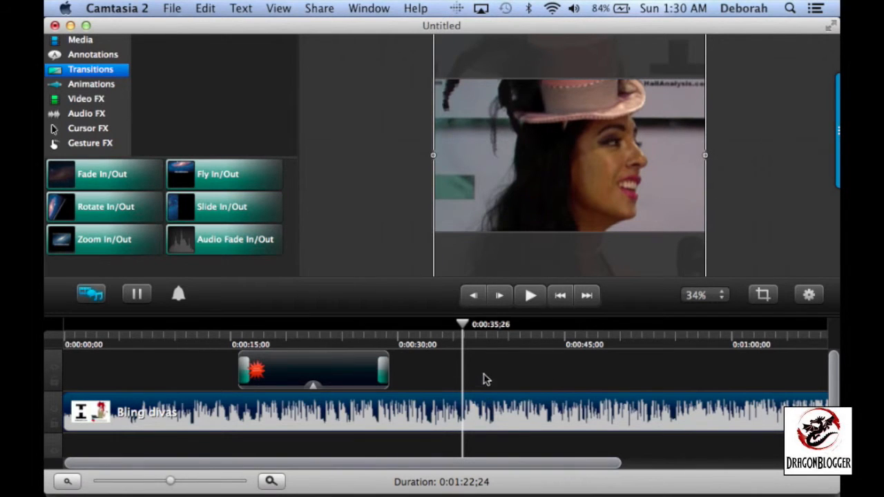
Play the starburst from about 0:00:15, then move it off the woman's face to the left edge of the video frame
left_click(485, 383)
mouse_move(465, 324)
left_mouse_down()
mouse_move(310, 359)
mouse_move(230, 363)
left_mouse_up()
left_click(529, 297)
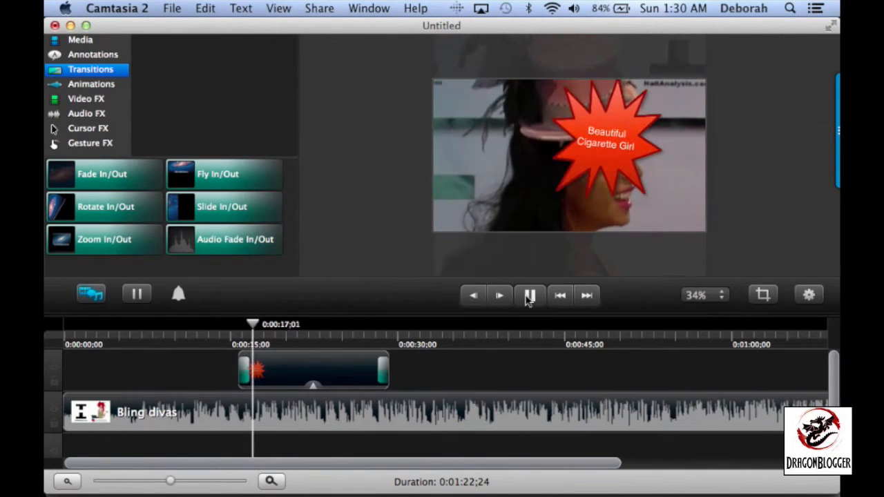
left_click(528, 297)
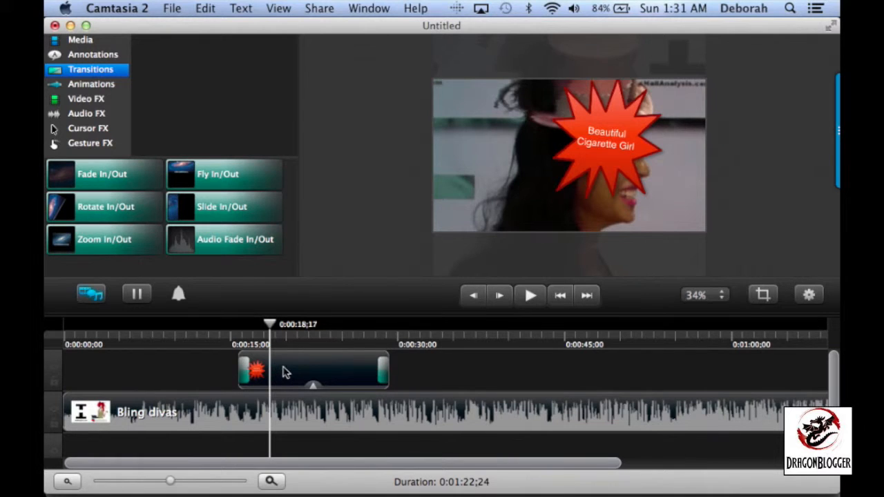
left_click(285, 373)
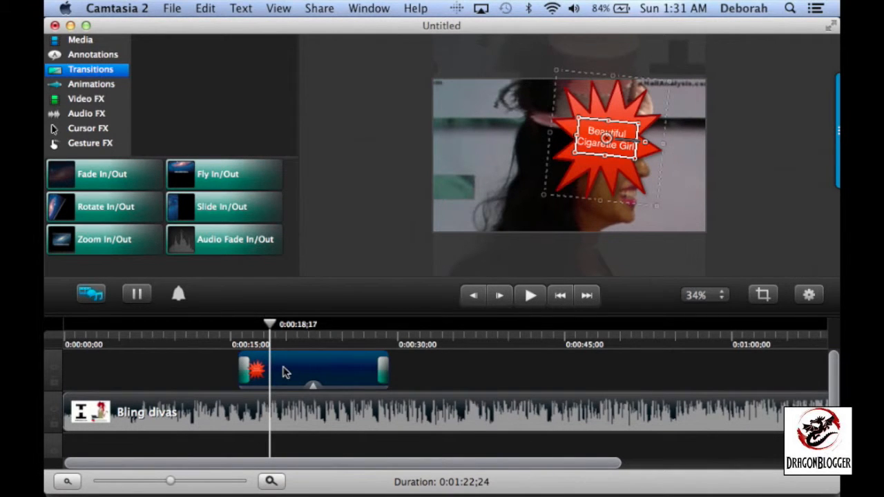
left_click_drag(588, 153, 443, 167)
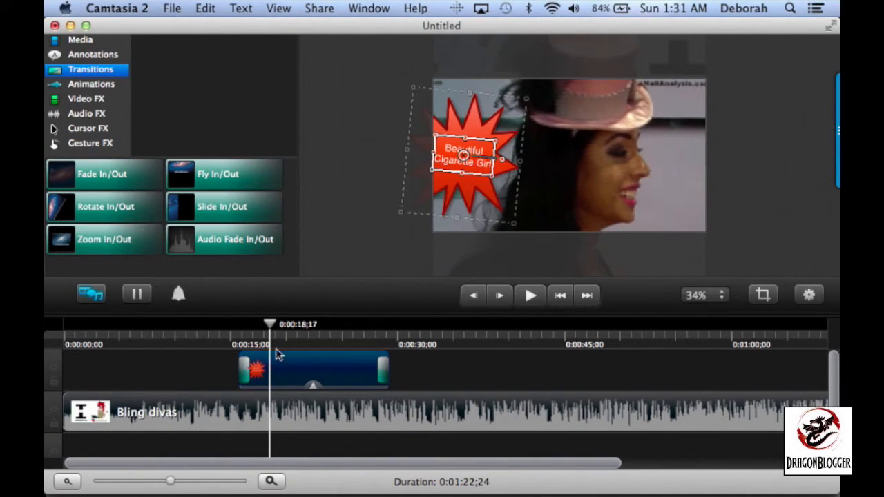
Preview the repositioned starburst from about 0:00:14 through its slide-out, and return the playhead to about 0:00:28
left_click_drag(243, 333, 222, 336)
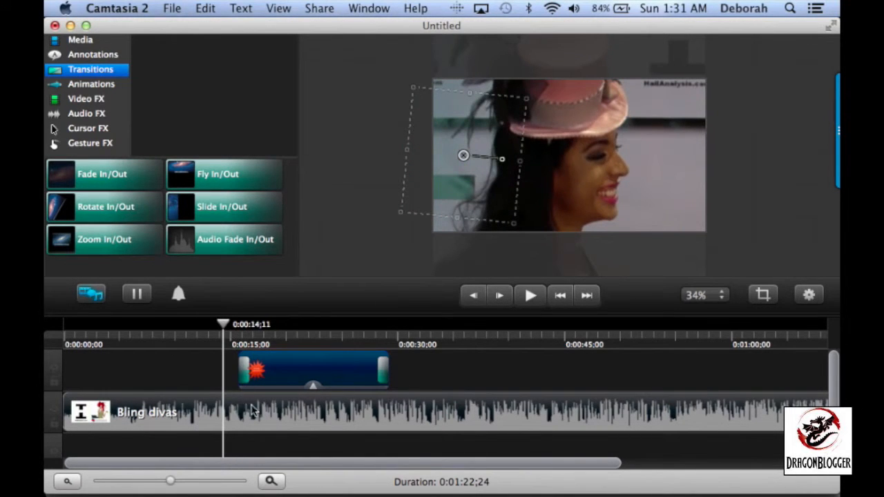
left_click(531, 295)
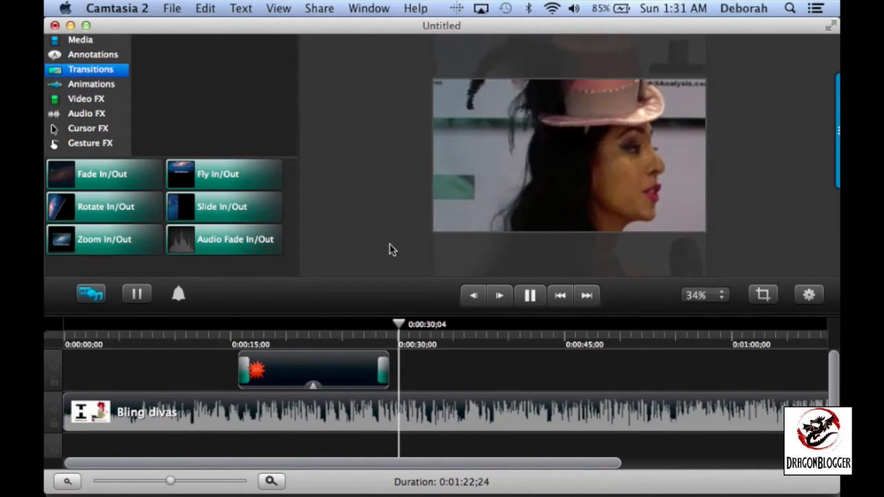
left_click(530, 296)
left_click_drag(425, 326, 385, 368)
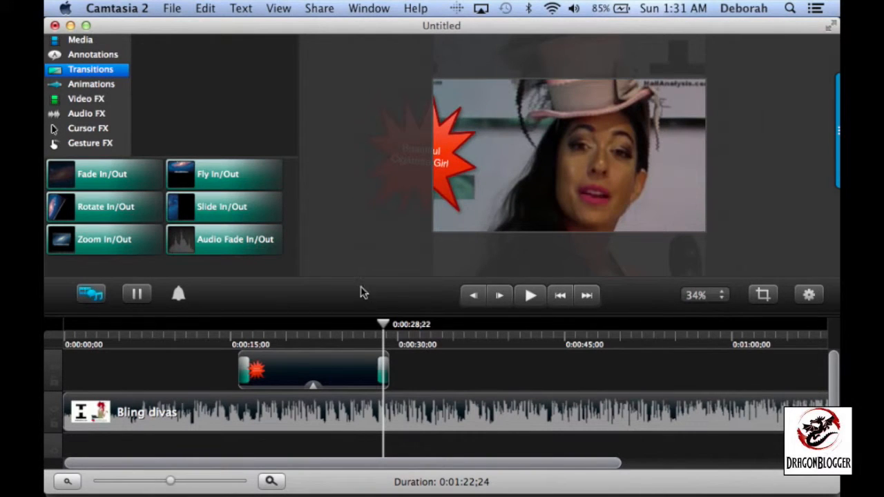
left_click(96, 85)
left_click(94, 57)
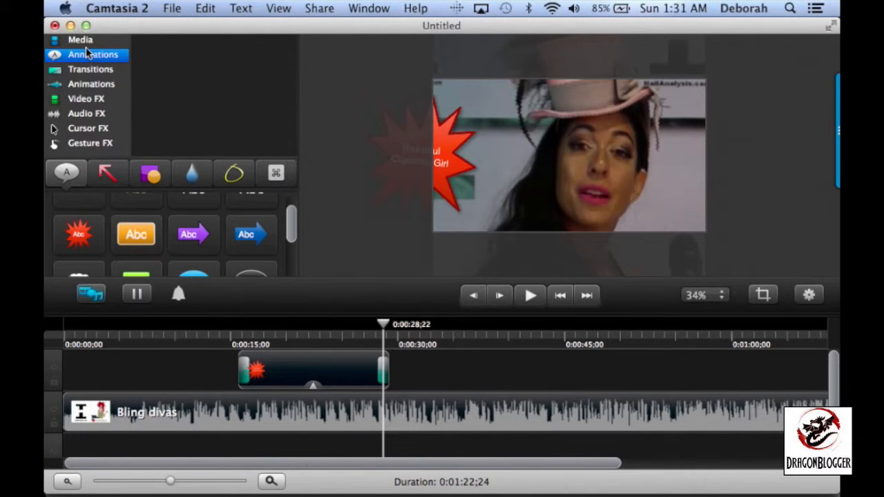
left_click(81, 43)
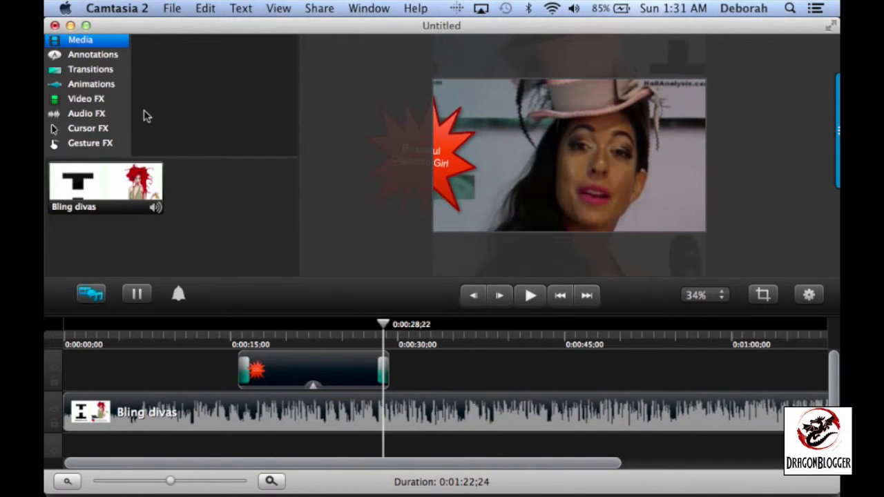
Show the sketch-motion annotations and shift the Bling divas video down in the frame to reveal more of the woman's hat
left_click(82, 58)
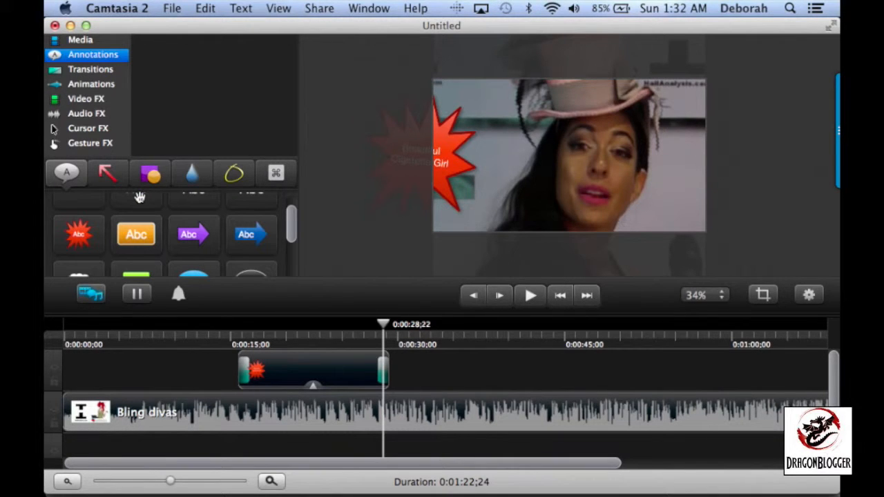
scroll(139, 198, "up", 2)
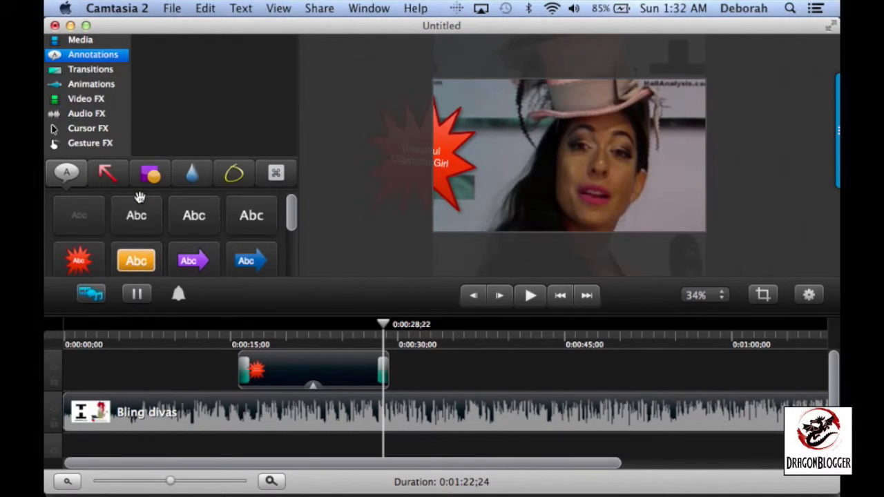
left_click(235, 182)
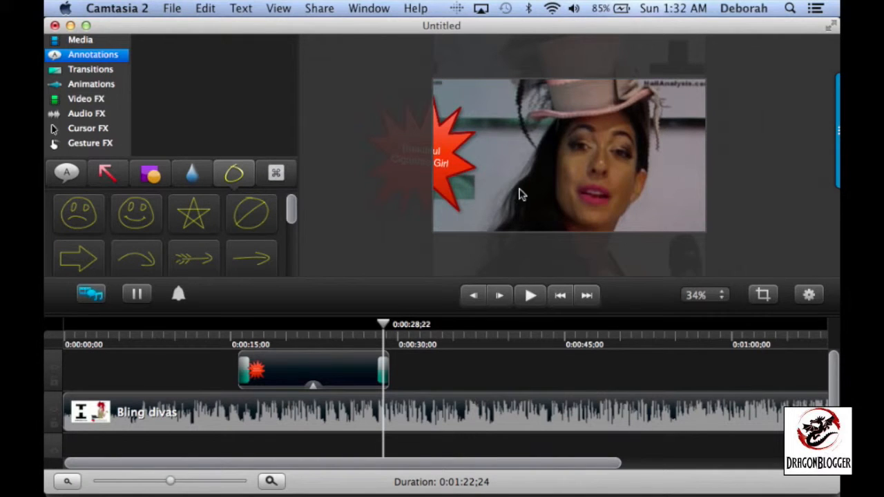
left_click_drag(532, 134, 527, 161)
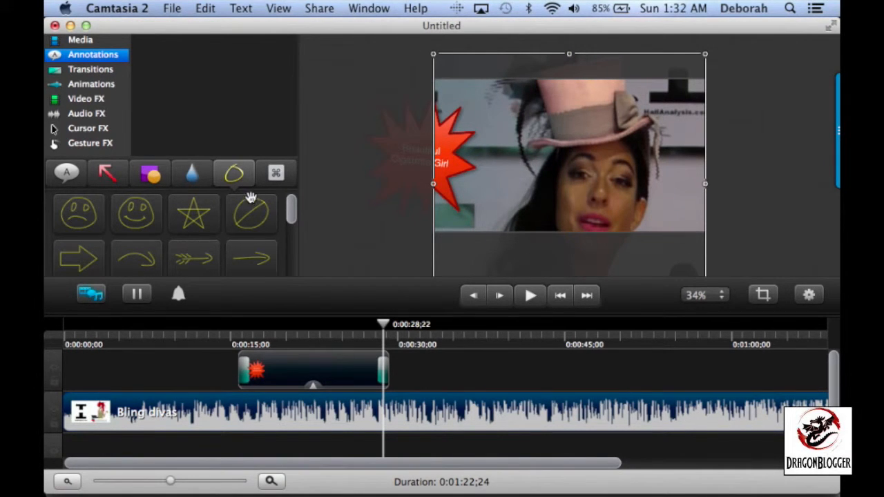
Add a sketch-motion smiley face beside the woman's face at about 0:00:28 and preview it from about 0:00:27
left_click(142, 222)
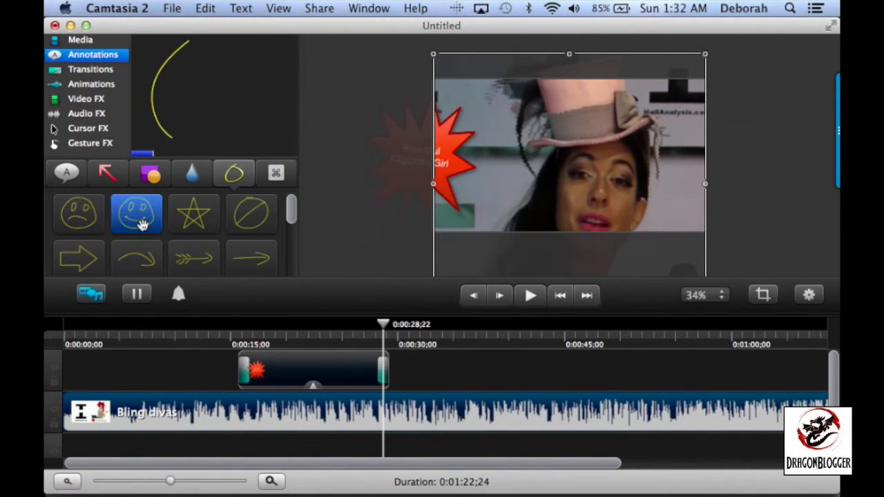
mouse_move(138, 223)
left_mouse_down()
mouse_move(434, 203)
mouse_move(503, 179)
left_mouse_up()
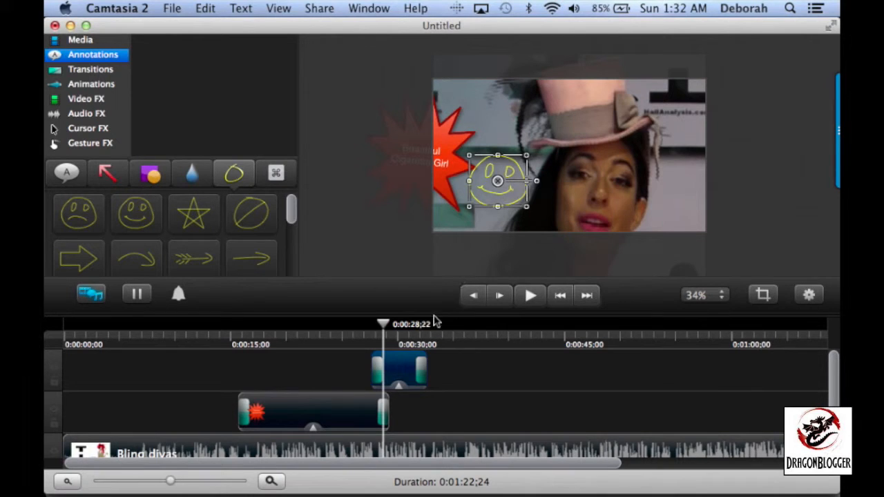
left_click_drag(384, 327, 371, 327)
key("space")
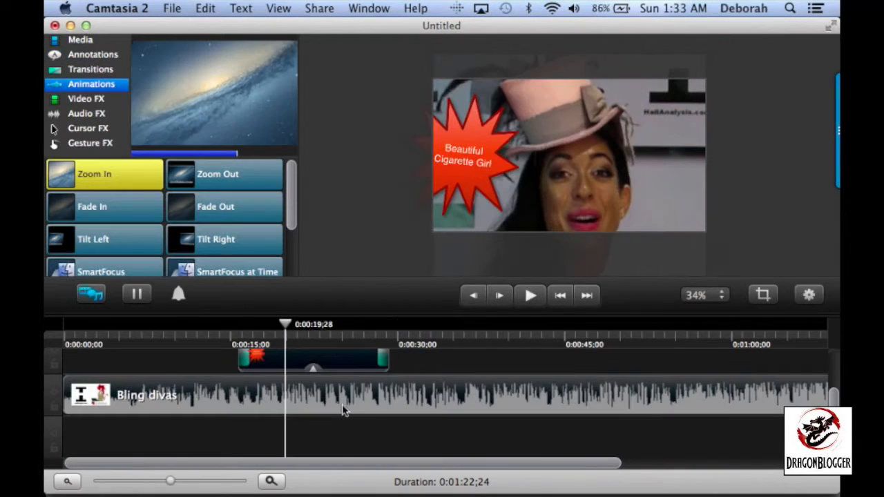
Apply a Zoom In animation midway through the starburst clip and preview the clip from just before its start to its end
scroll(346, 411, "up", 2)
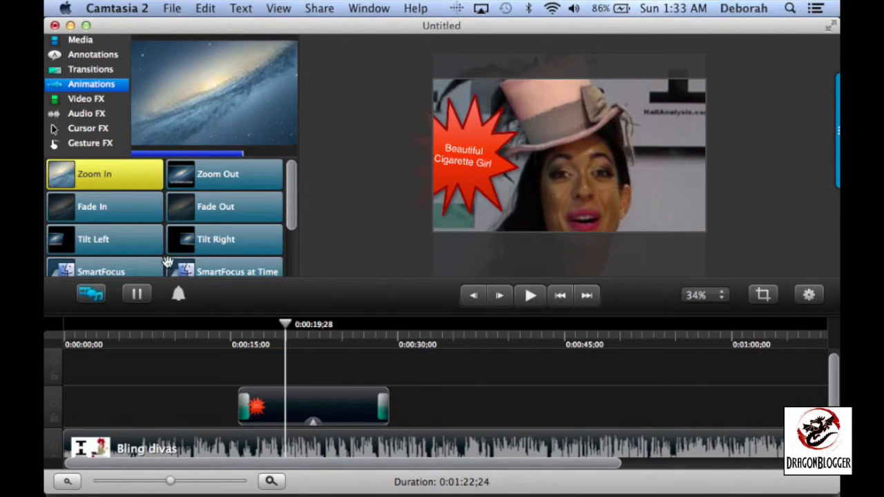
mouse_move(104, 172)
left_mouse_down()
mouse_move(256, 292)
mouse_move(324, 446)
mouse_move(322, 413)
left_mouse_up()
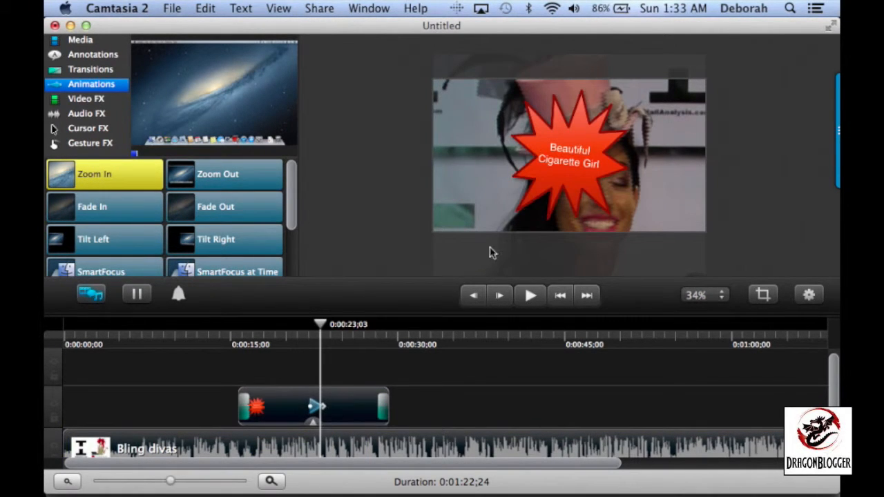
left_click(216, 340)
key("space")
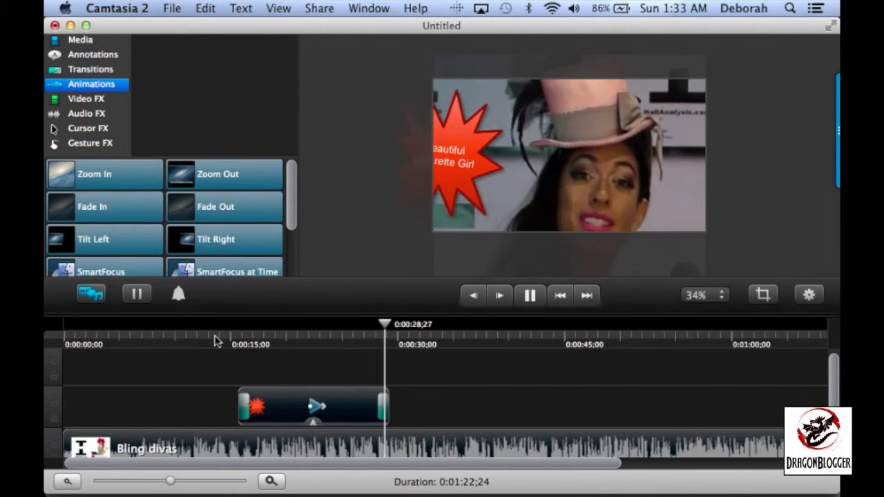
key("space")
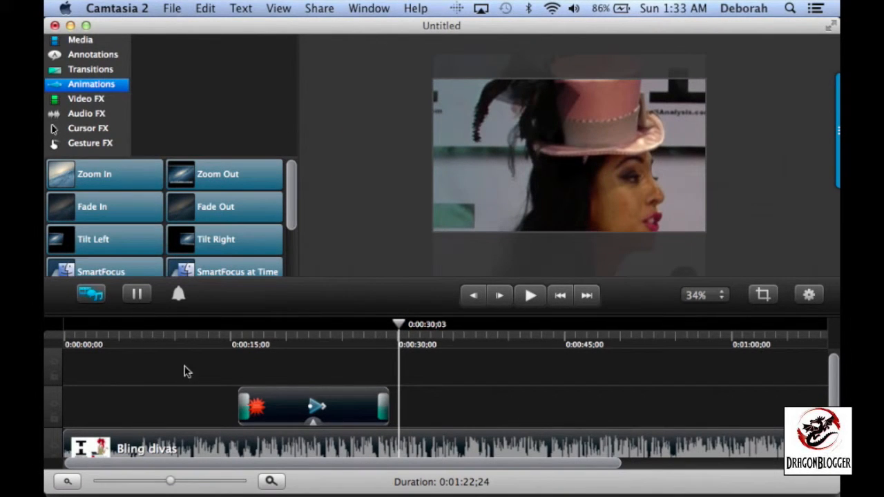
scroll(311, 376, "down", 3)
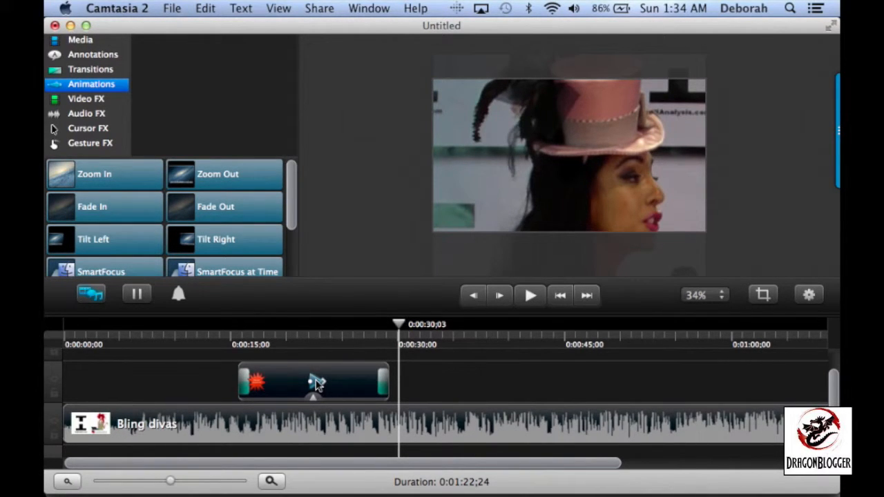
Undo the Zoom In animation on the starburst clip and try adding the SmartFocus animation near the clip's start
left_click(208, 7)
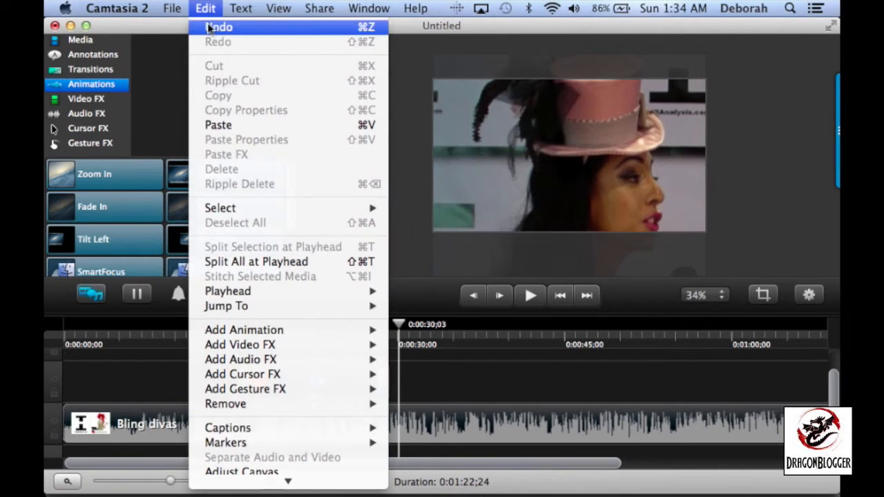
left_click(210, 25)
scroll(217, 235, "down", 2)
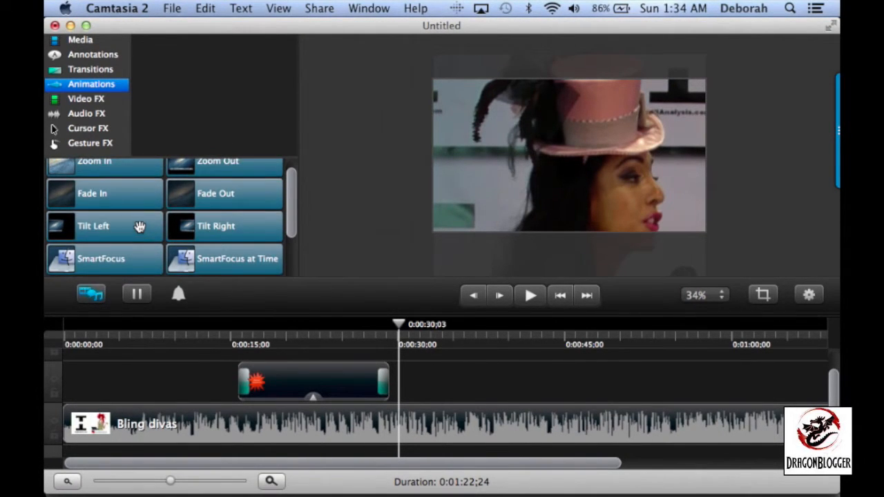
mouse_move(96, 263)
left_click_drag(97, 263, 237, 349)
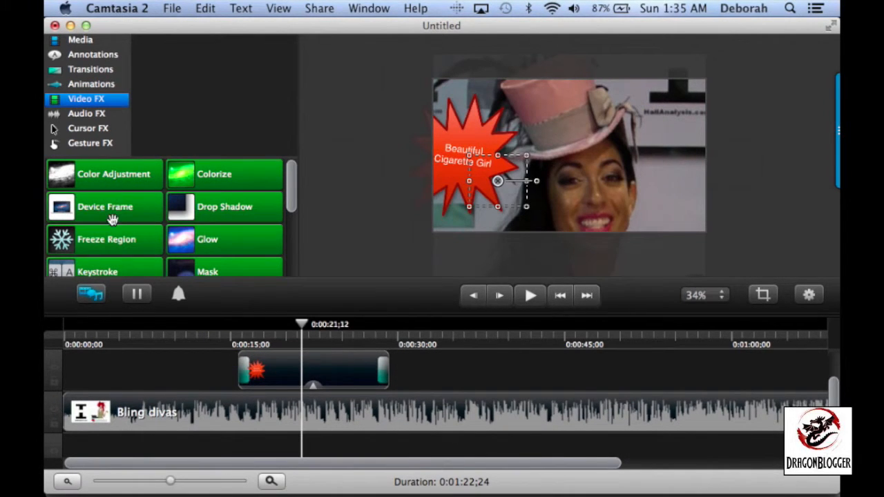
Apply the Color Adjustment video effect to the Bling divas clip and show the clip's properties
left_click(368, 195)
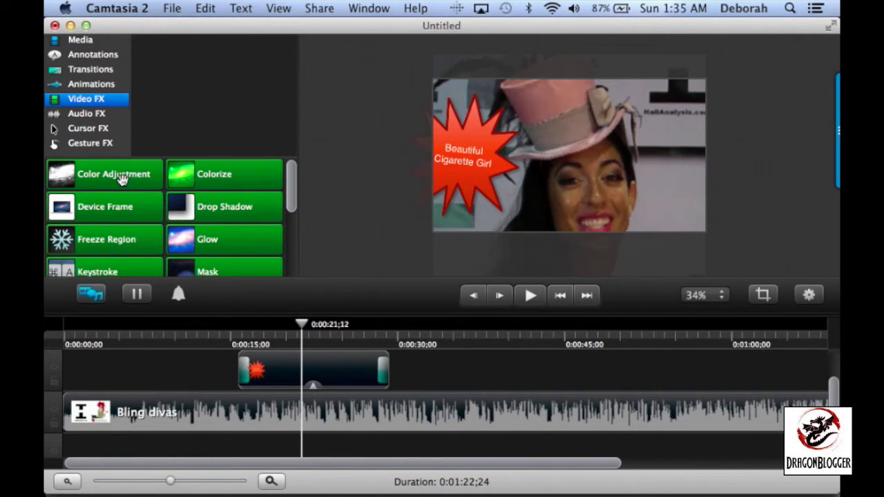
left_click_drag(121, 178, 371, 416)
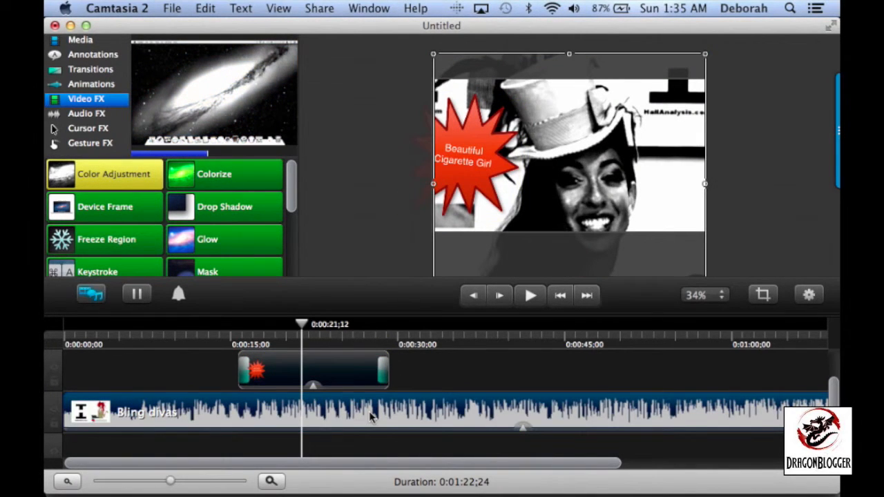
left_click(810, 295)
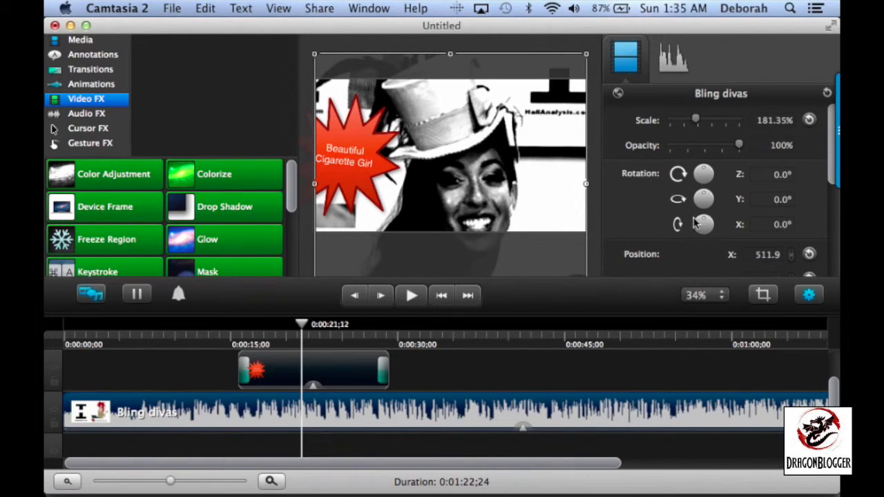
Set the Bling divas Color Adjustment to brightness +100, contrast +222 and saturation -23
scroll(715, 219, "down", 6)
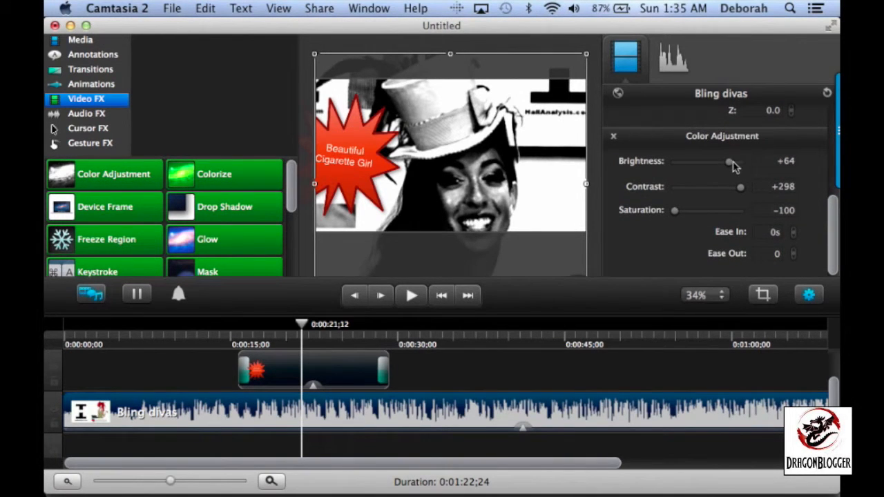
left_click_drag(732, 166, 729, 192)
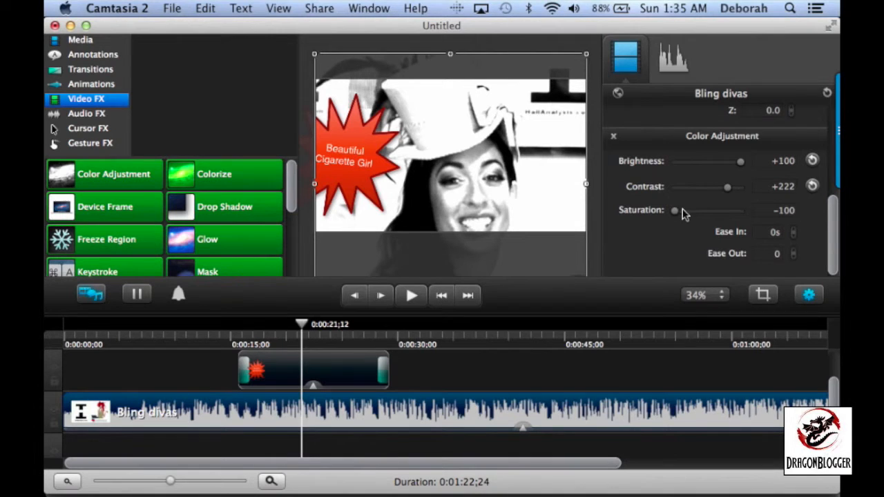
left_click_drag(677, 212, 705, 211)
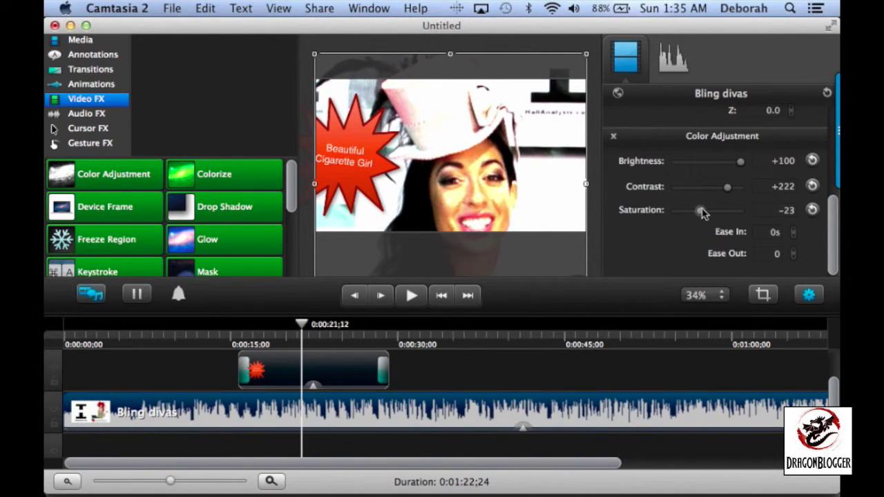
scroll(705, 143, "up", 5)
scroll(704, 143, "up", 2)
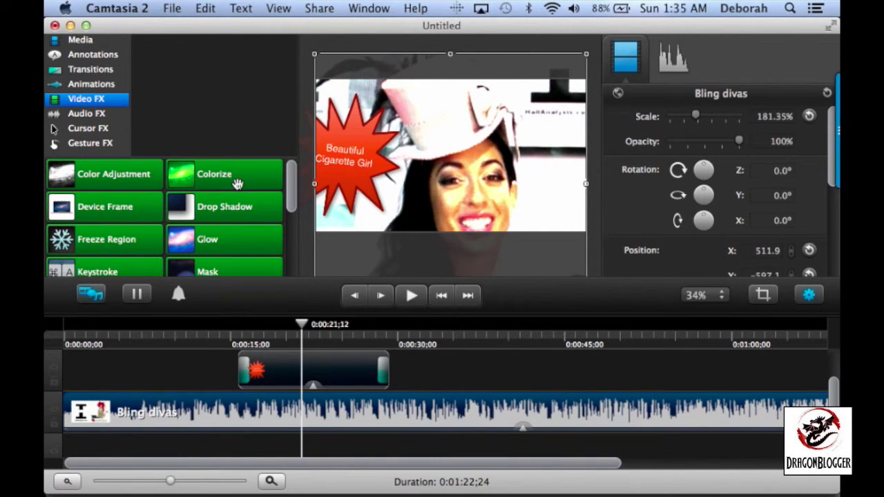
Undo the saturation, contrast and brightness changes and the Color Adjustment effect on the Bling divas clip
left_click(204, 8)
left_click(217, 26)
left_click(204, 8)
left_click(201, 27)
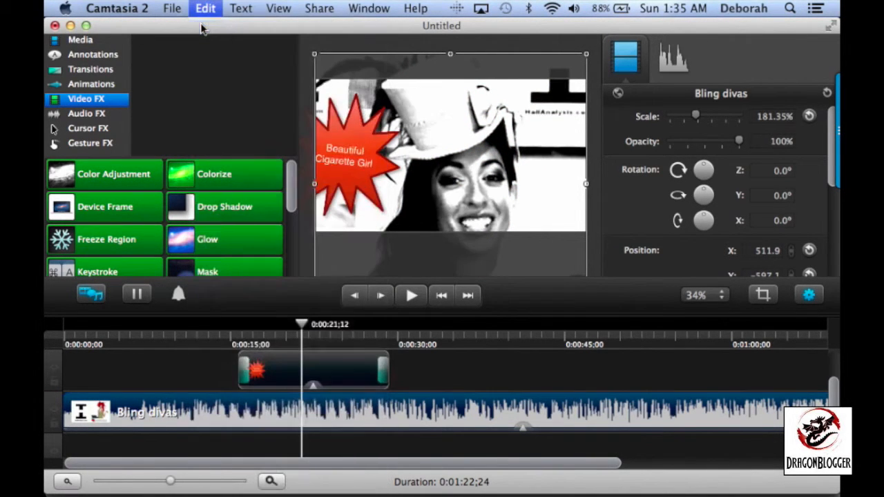
left_click(204, 8)
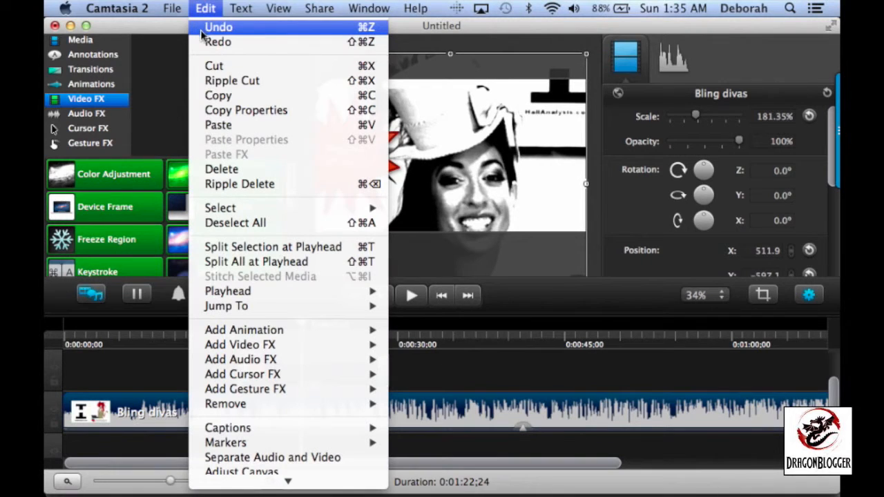
left_click(202, 28)
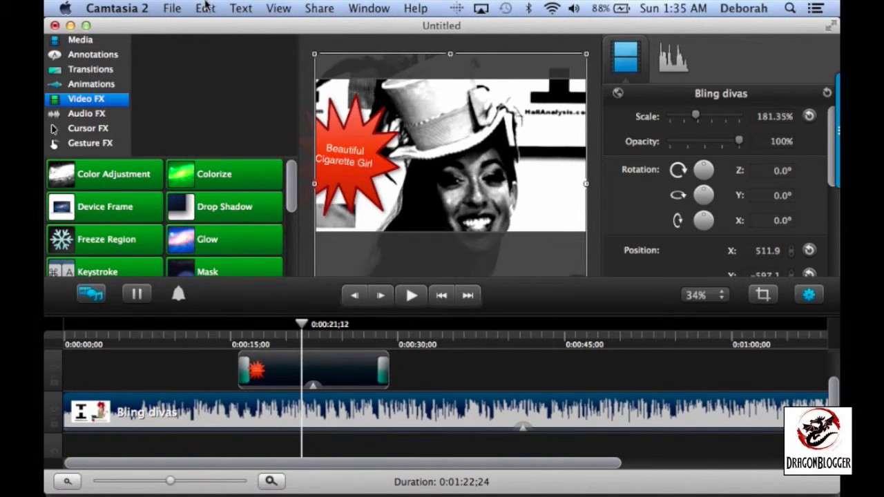
left_click(204, 7)
left_click(208, 28)
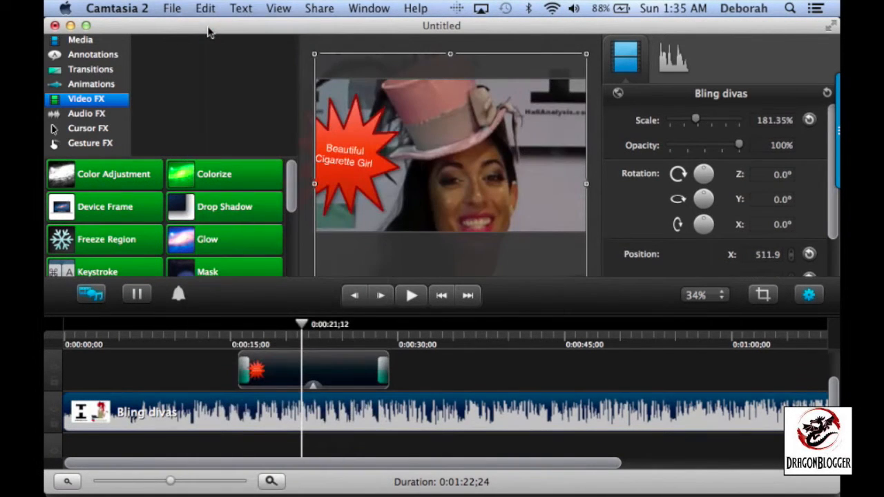
Preview the Remove a Color video effect and apply it to the Bling divas clip
scroll(196, 224, "down", 1)
scroll(196, 224, "up", 1)
scroll(196, 225, "down", 2)
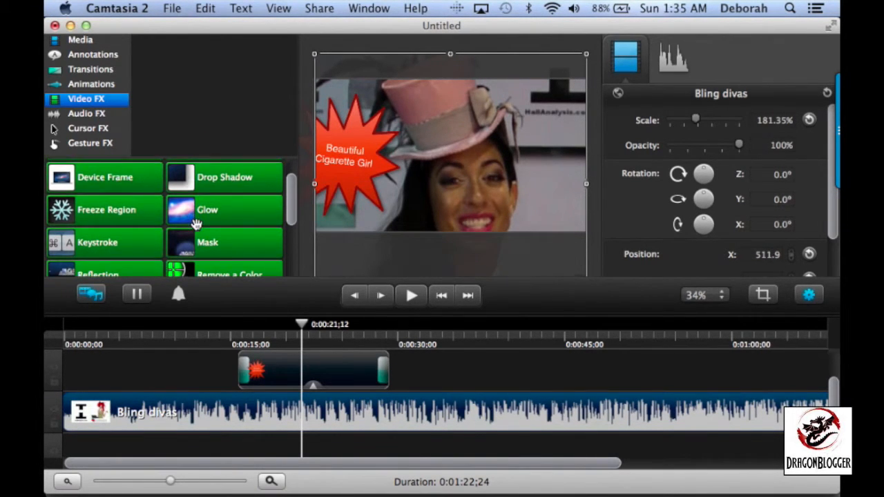
scroll(196, 225, "down", 4)
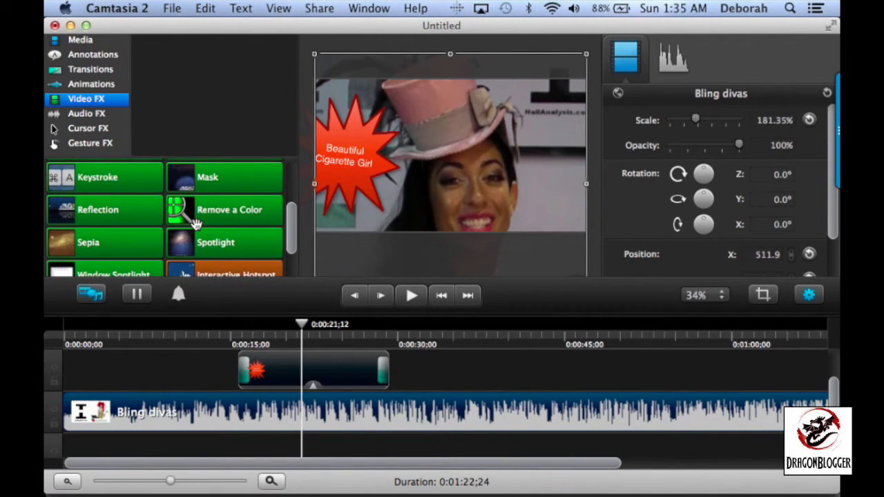
scroll(196, 225, "down", 2)
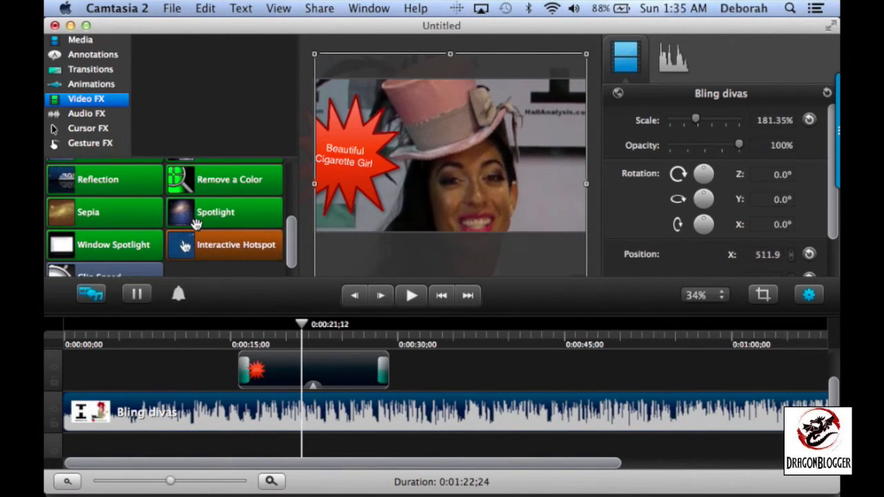
scroll(193, 218, "up", 1)
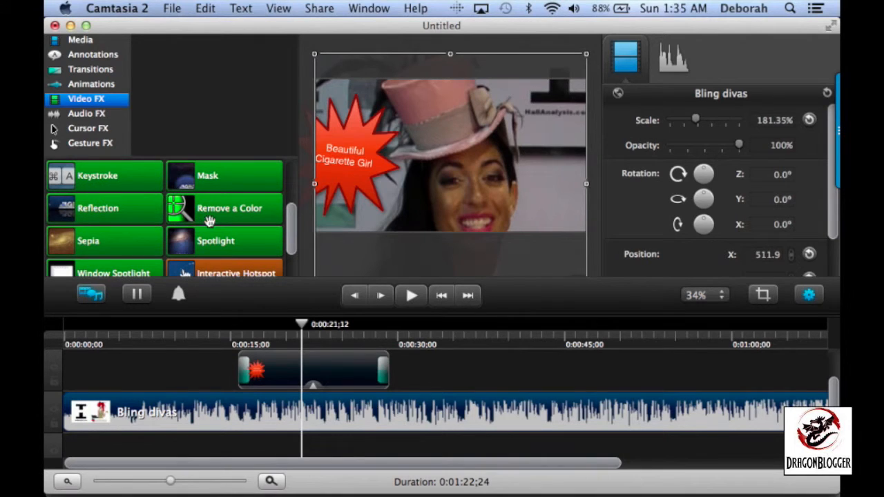
mouse_move(228, 211)
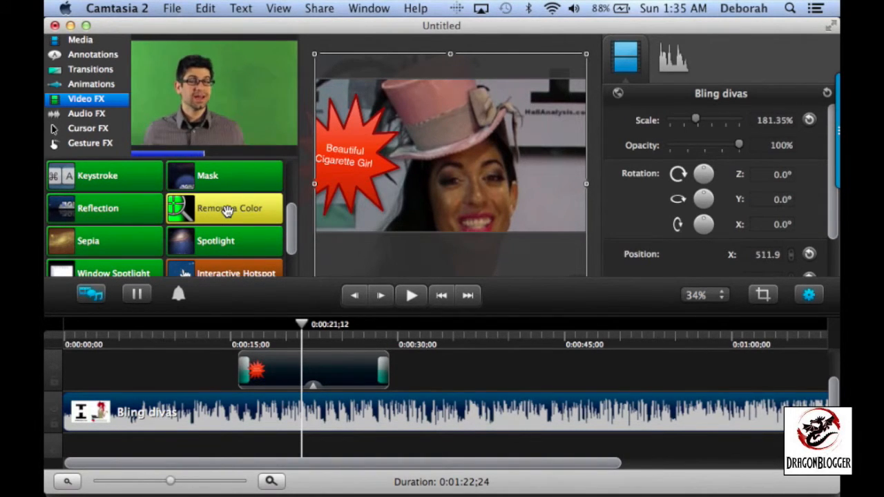
scroll(228, 211, "up", 4)
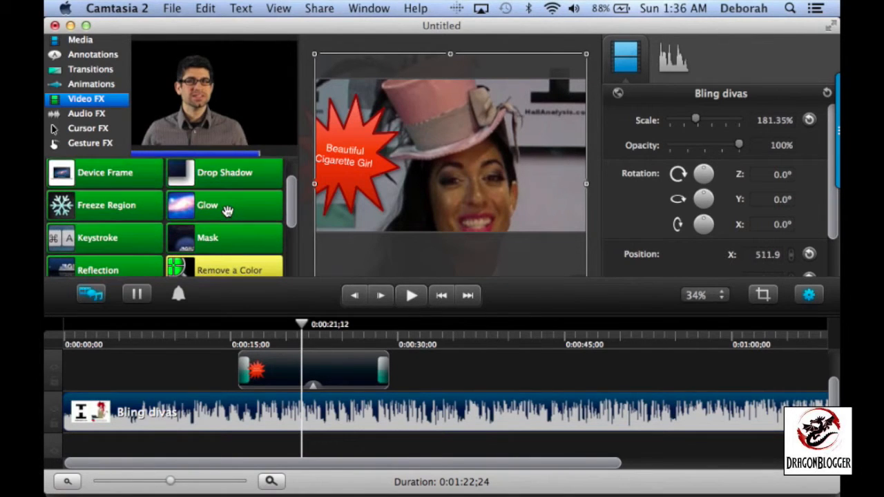
scroll(229, 210, "down", 3)
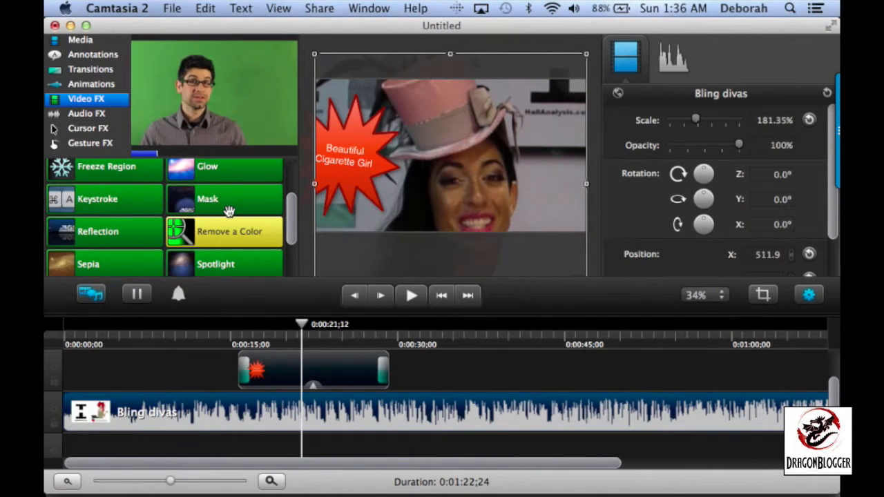
left_click_drag(219, 232, 281, 425)
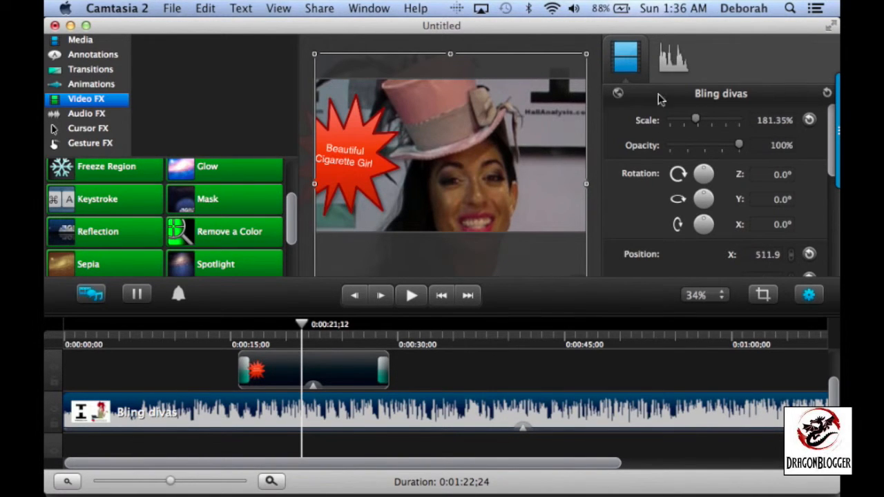
Examine the Remove a Color settings: color, tolerance, softness, hue, defringe and invert
scroll(661, 204, "down", 5)
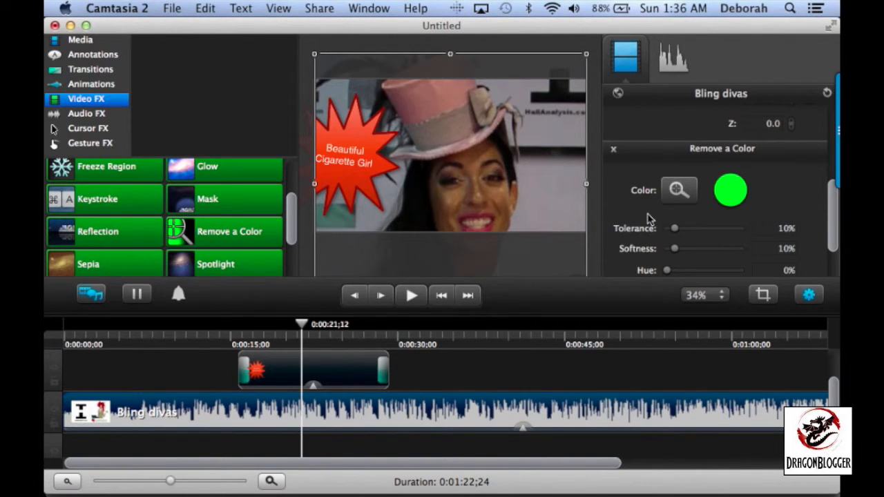
scroll(659, 210, "down", 2)
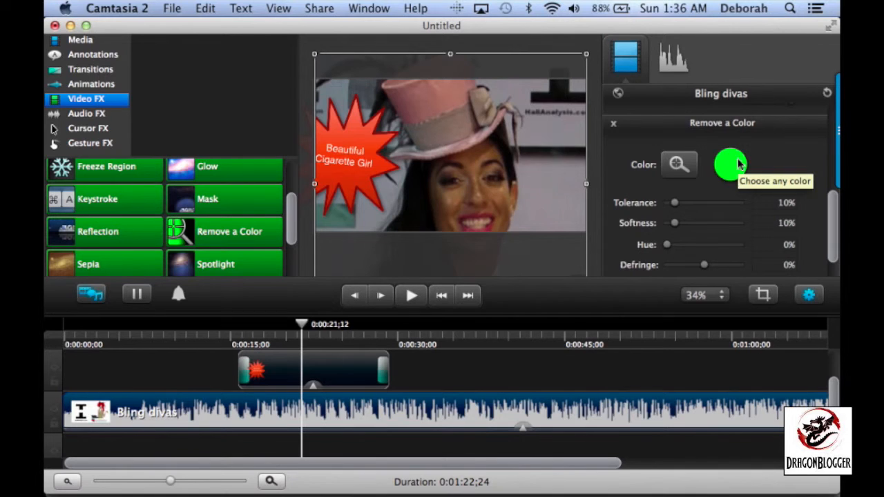
scroll(736, 193, "down", 3)
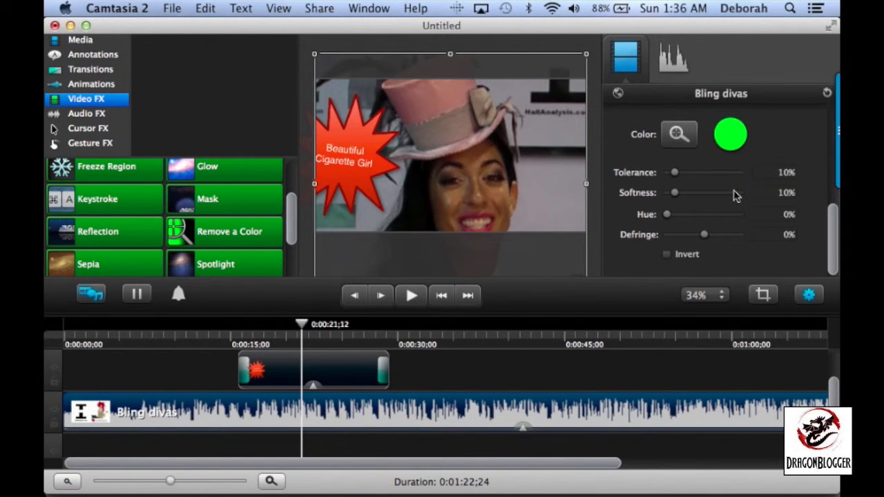
scroll(733, 198, "up", 2)
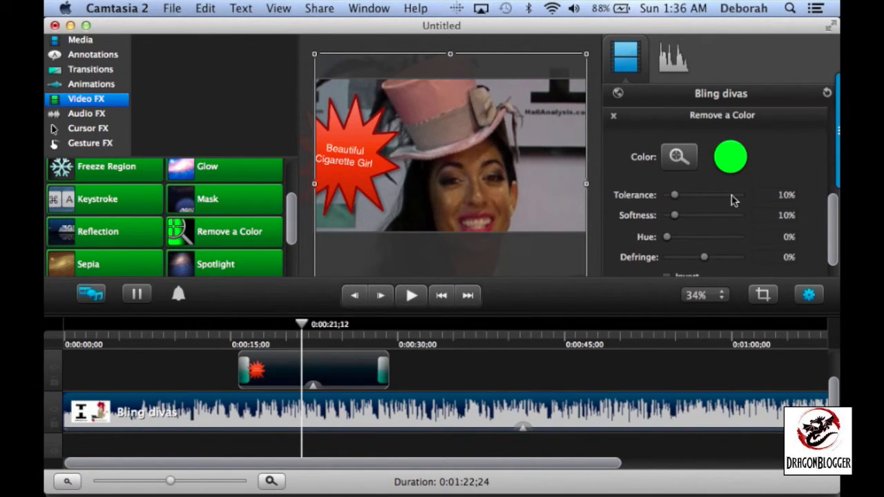
scroll(734, 200, "up", 3)
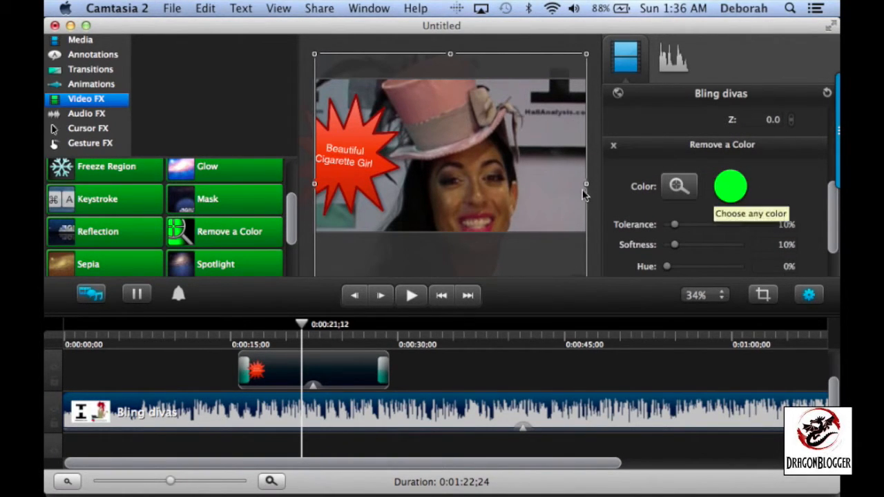
scroll(728, 233, "down", 5)
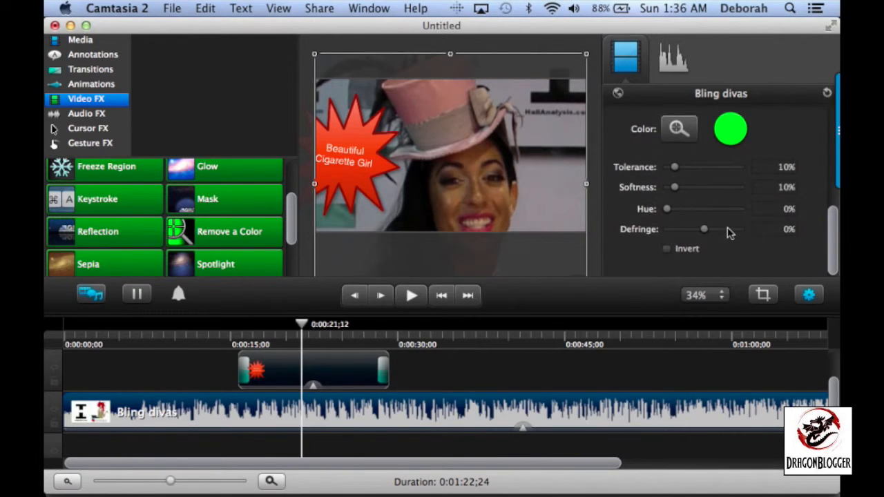
Apply the Sepia video effect to the Bling divas clip and look through the remaining video effects
scroll(151, 255, "down", 3)
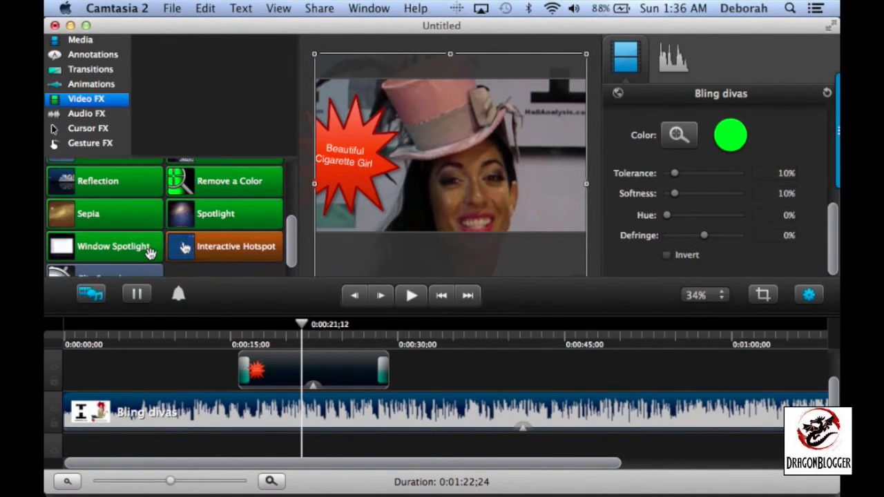
mouse_move(105, 210)
left_mouse_down()
mouse_move(272, 357)
mouse_move(269, 425)
left_mouse_up()
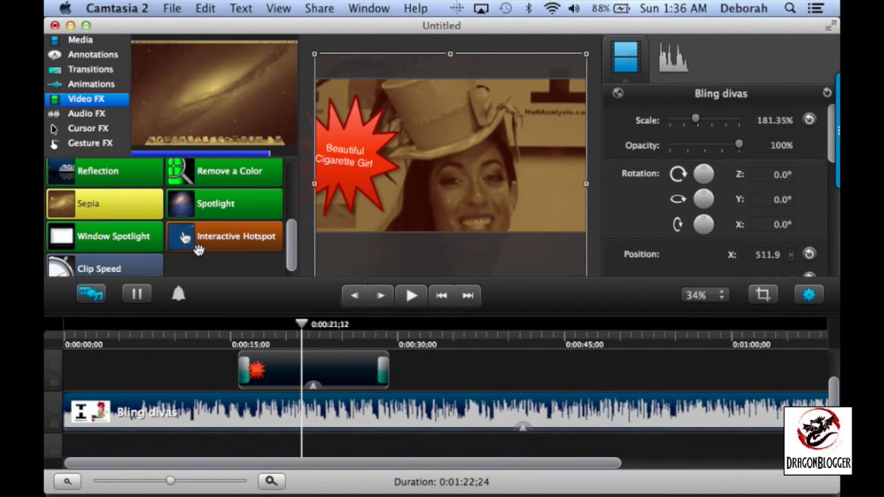
scroll(199, 250, "down", 1)
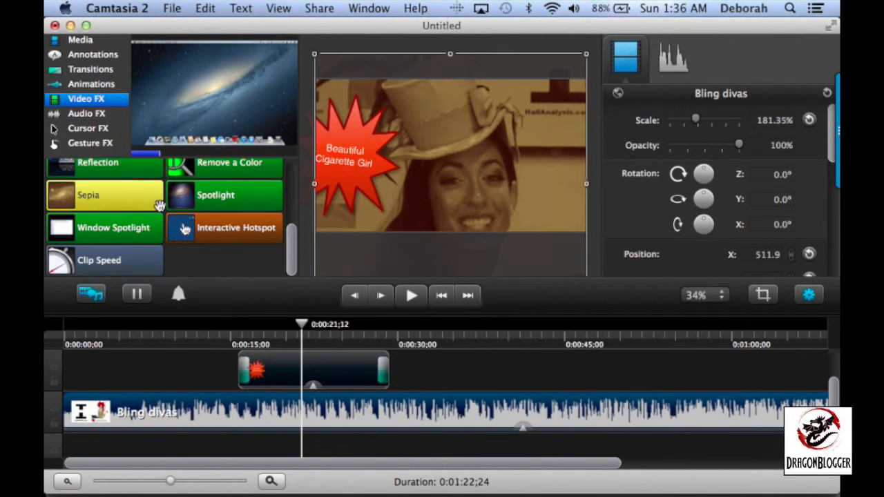
Look through the audio effects and apply Noise Reduction to the Bling divas clip
left_click(96, 118)
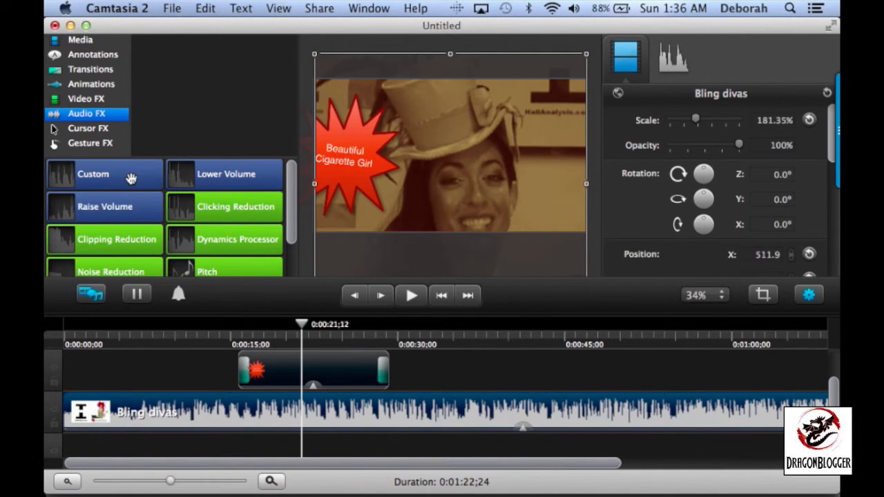
scroll(160, 247, "down", 2)
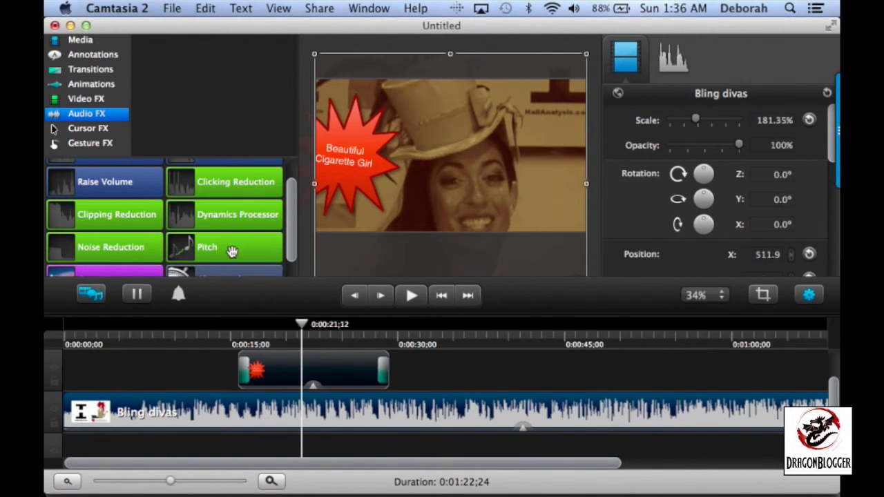
scroll(232, 251, "down", 2)
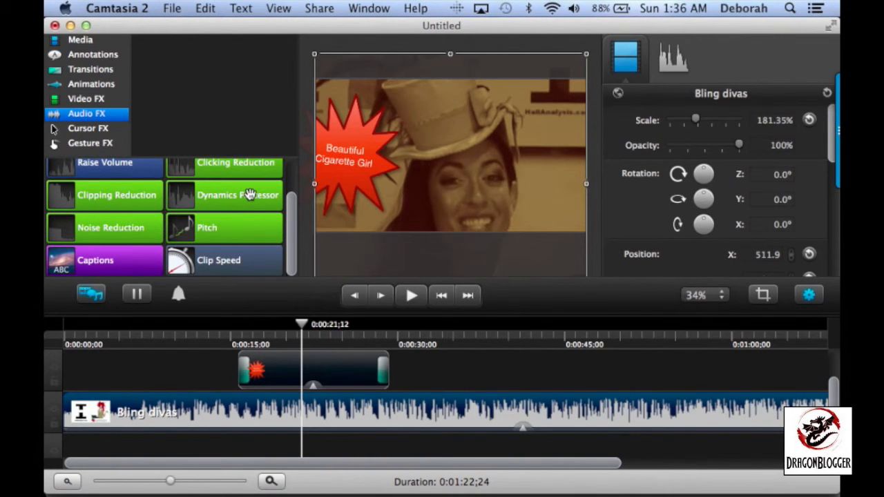
left_click_drag(132, 231, 190, 437)
scroll(198, 368, "down", 2)
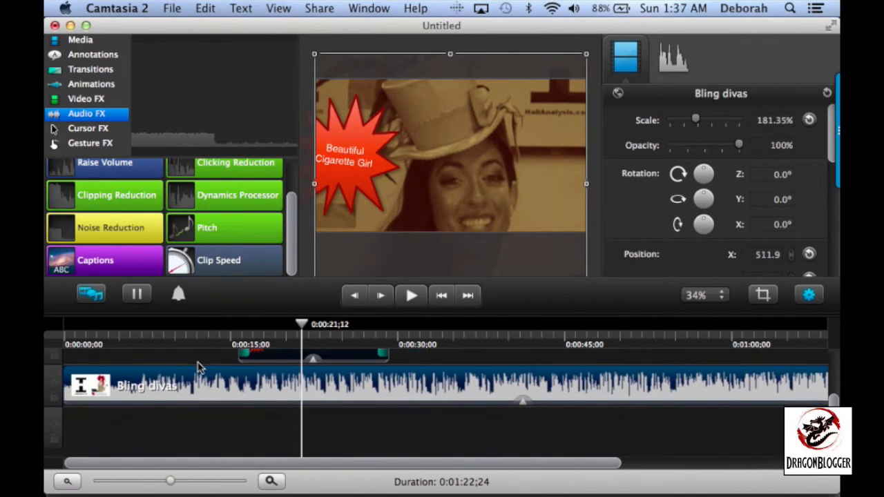
Separate the video and audio of the Bling divas clip and select the resulting audio clip
right_click(158, 392)
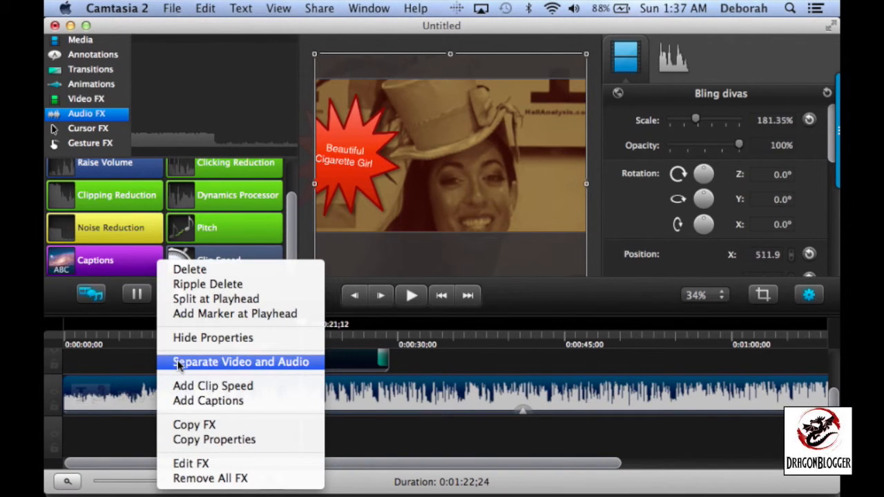
left_click(179, 364)
scroll(181, 415, "down", 3)
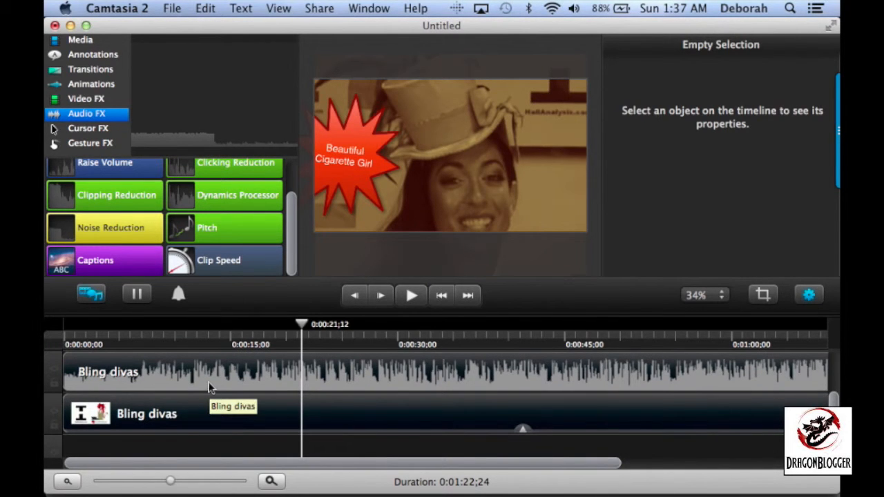
left_click_drag(216, 373, 195, 384)
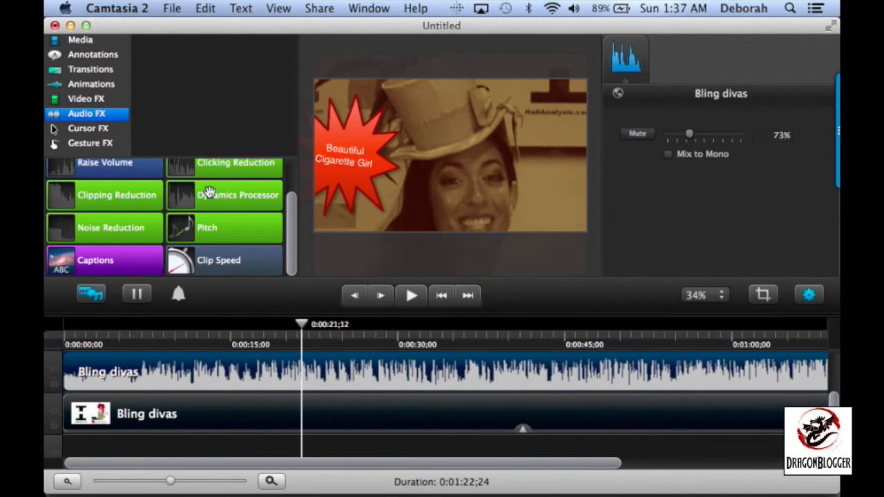
Look through the cursor effects, the gesture effects and the project's sharing and export options
left_click(93, 128)
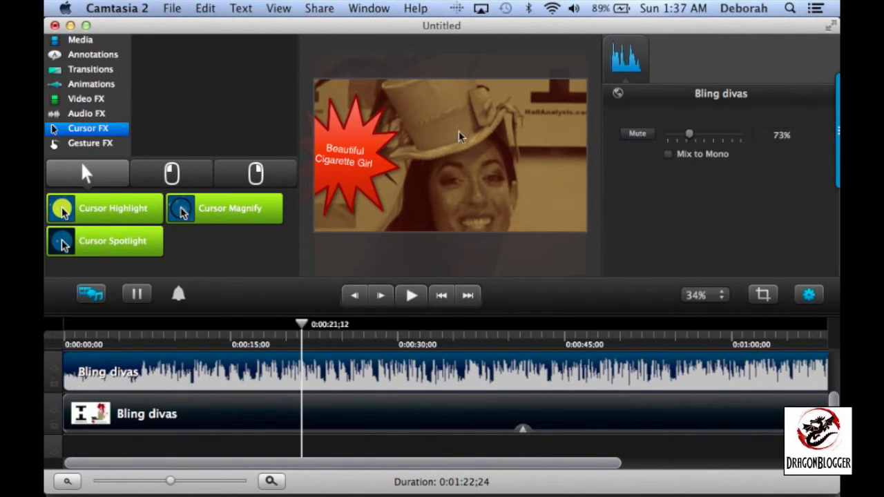
left_click(102, 143)
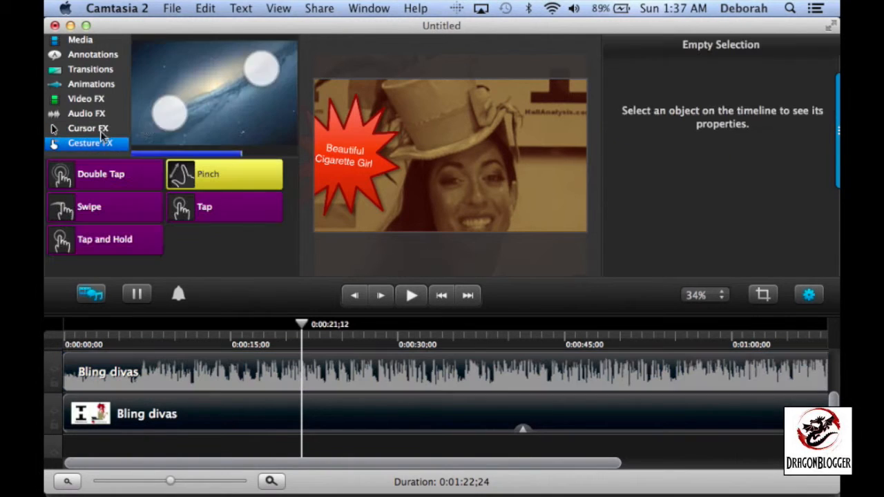
left_click(320, 7)
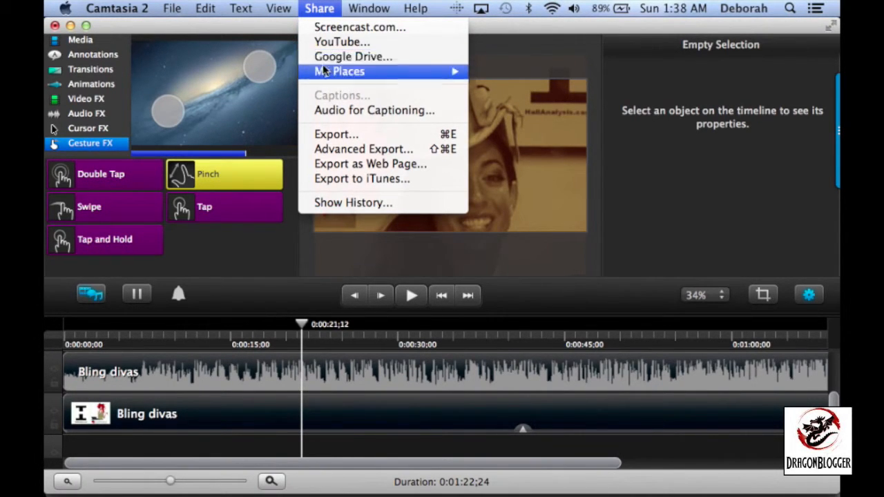
mouse_move(324, 72)
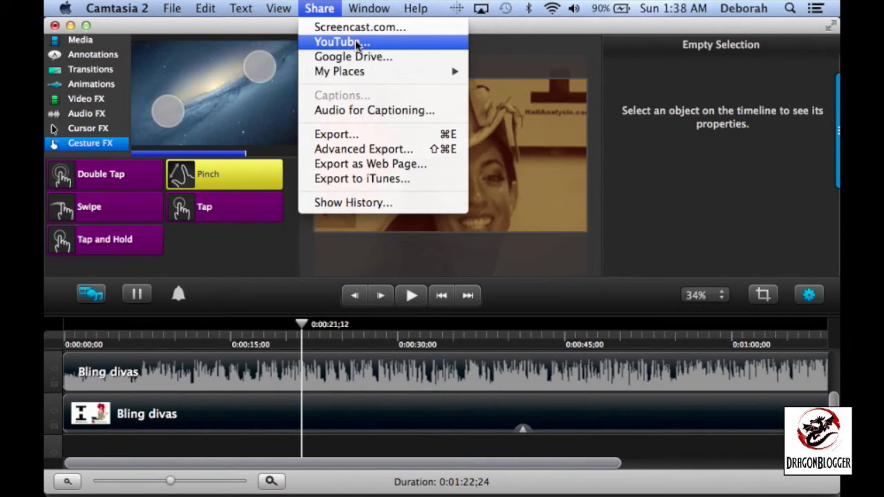
left_click(346, 138)
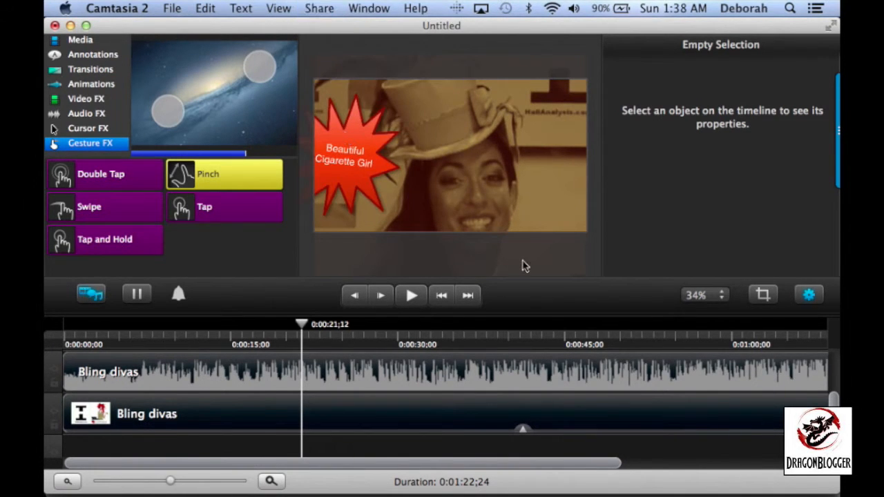
Split the separated Bling divas audio clip at 0:00:21;12
scroll(525, 266, "up", 5)
scroll(525, 266, "down", 5)
scroll(525, 266, "down", 2)
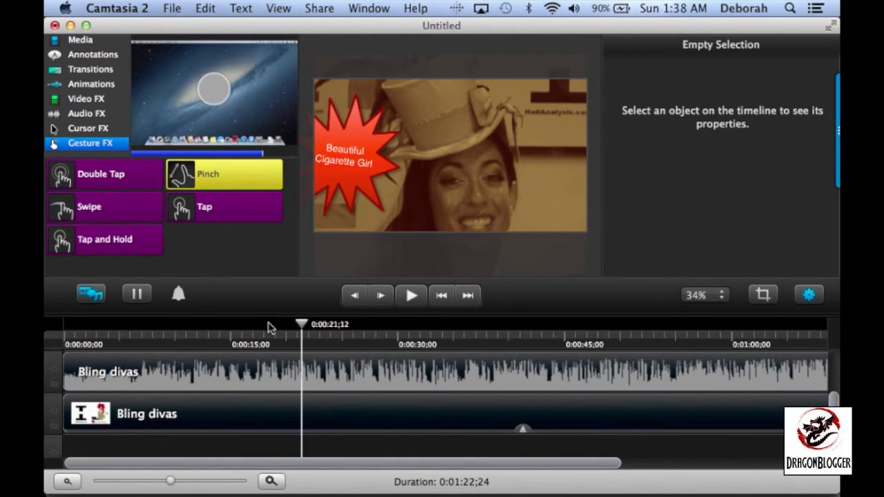
left_click(240, 379)
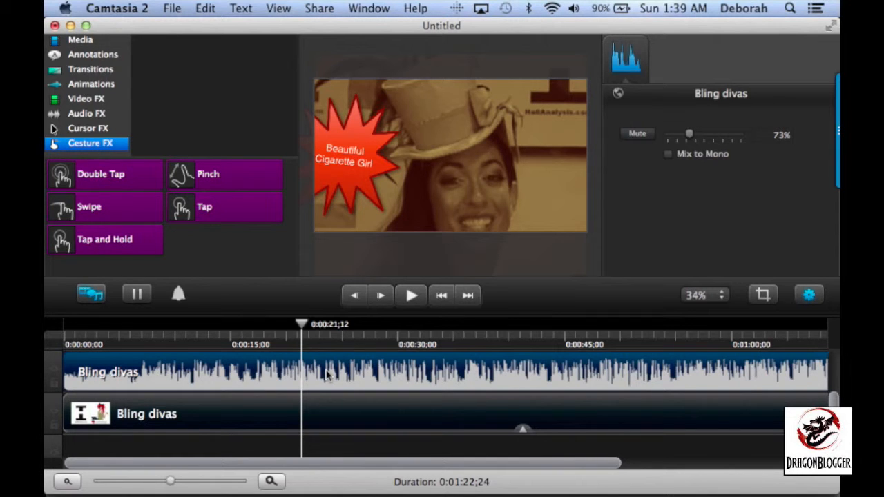
key("super+t")
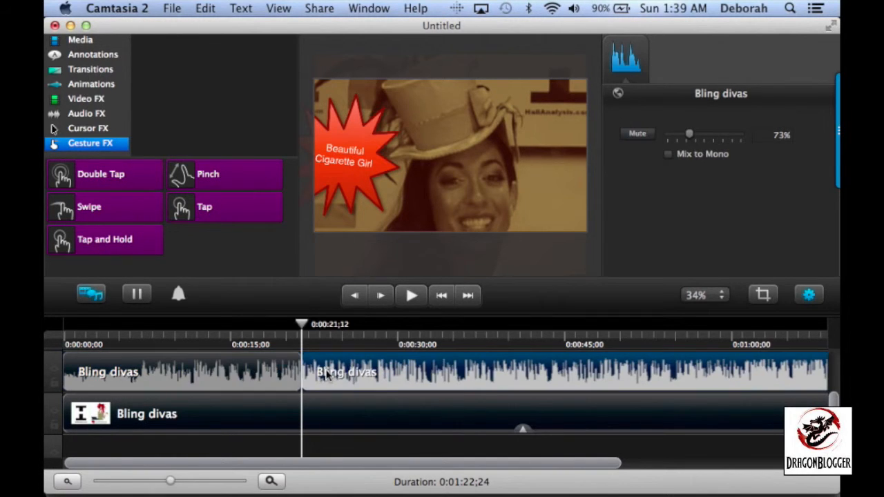
Split the audio again at 0:00:45;28 and delete the section between the two cuts
scroll(324, 380, "right", 1)
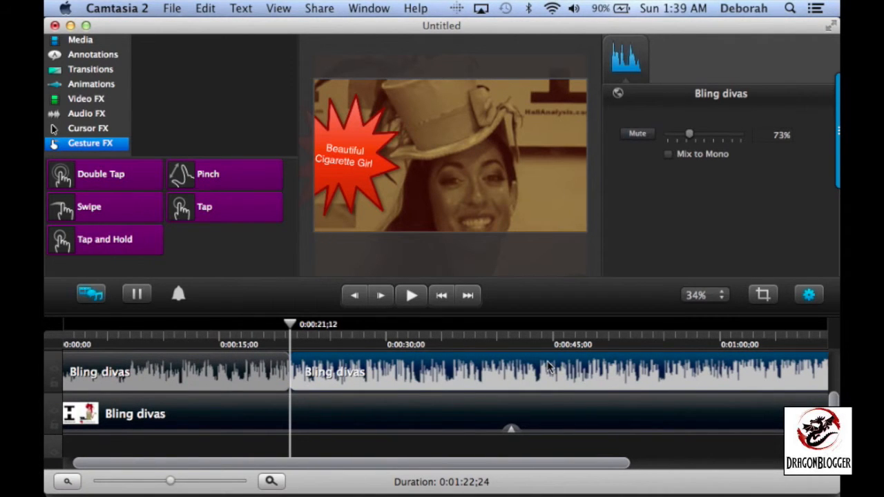
left_click_drag(290, 325, 567, 330)
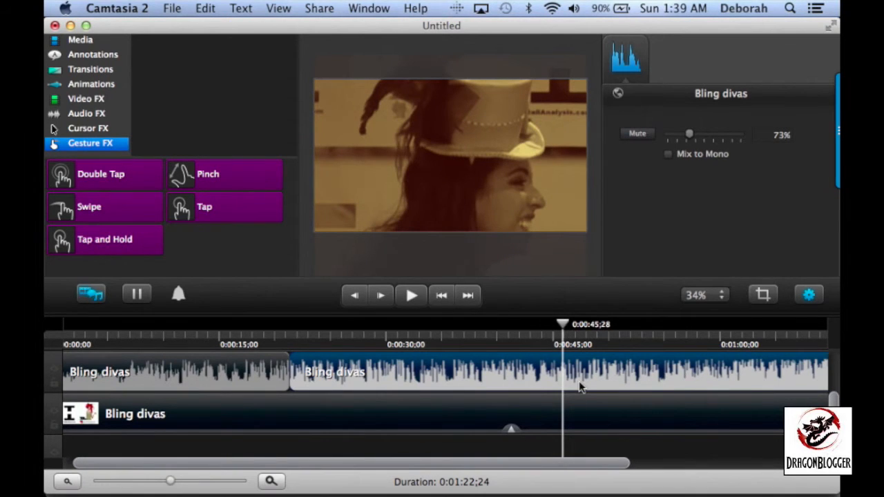
key("super+t")
key("Delete")
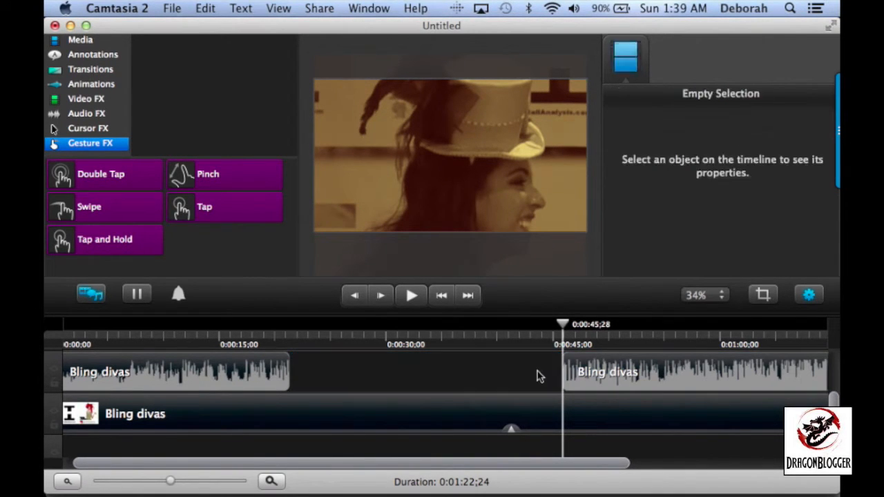
Close the audio gap by moving the last segment against the first one, and split the moved segment at 0:00:43;29
left_click_drag(663, 377, 381, 385)
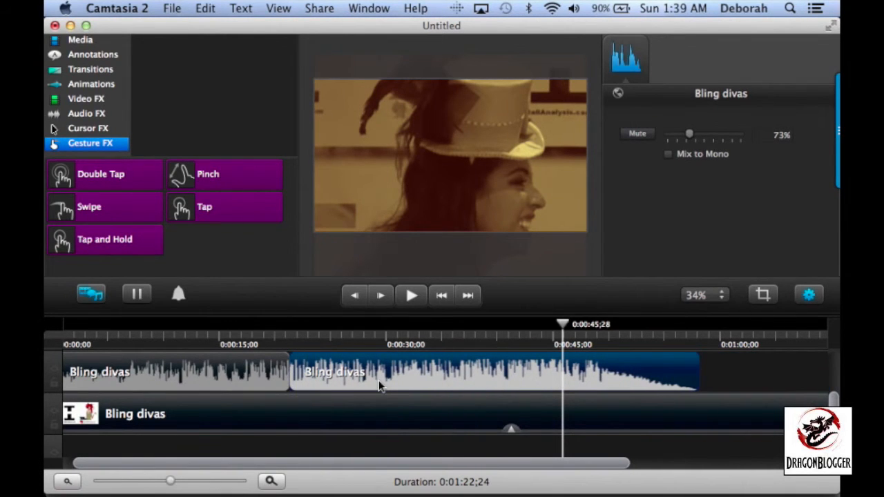
left_click(541, 323)
key("super+t")
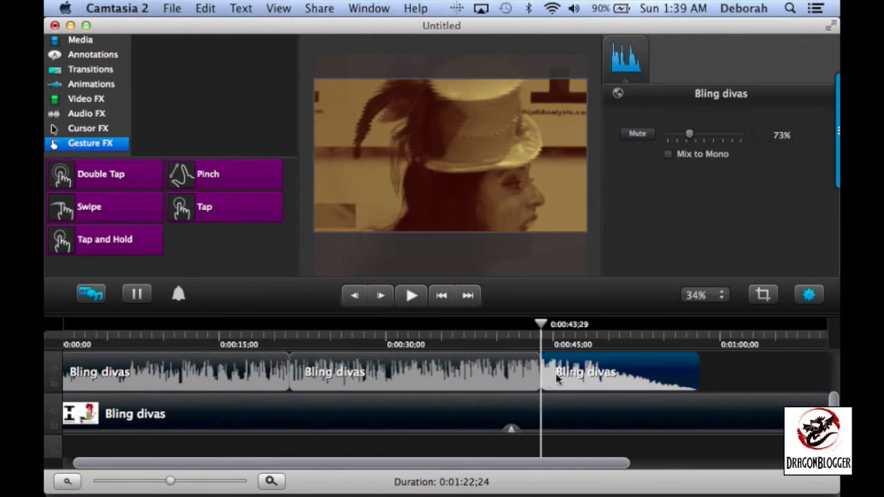
Swap the last two audio segments so the fading piece directly follows the first segment and the other piece comes after it
left_click(512, 367)
key("Delete")
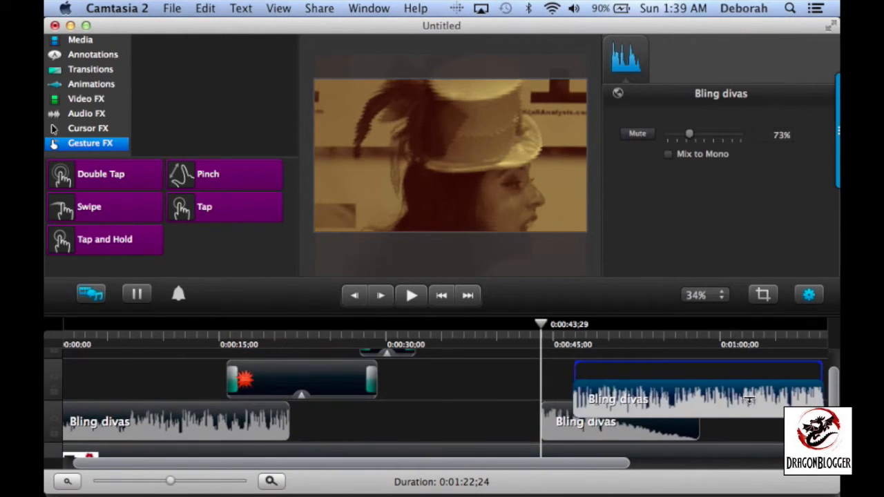
scroll(566, 380, "right", 5)
left_click(568, 381)
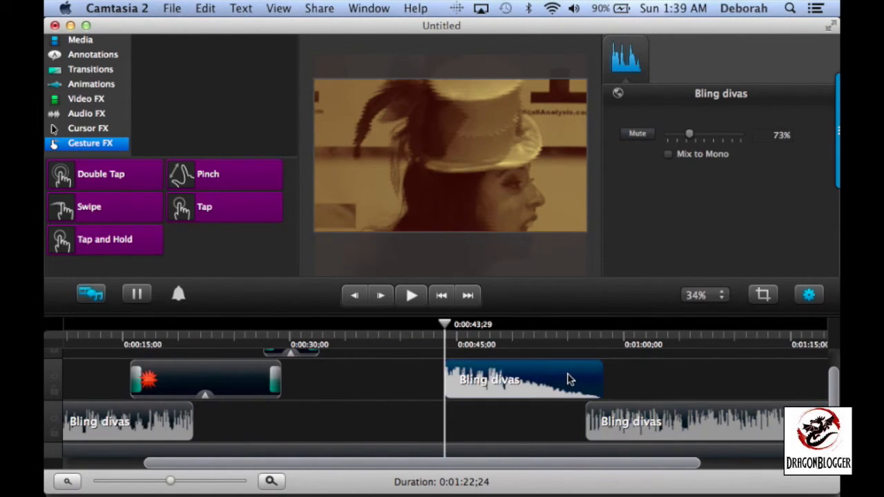
left_click_drag(568, 381, 319, 424)
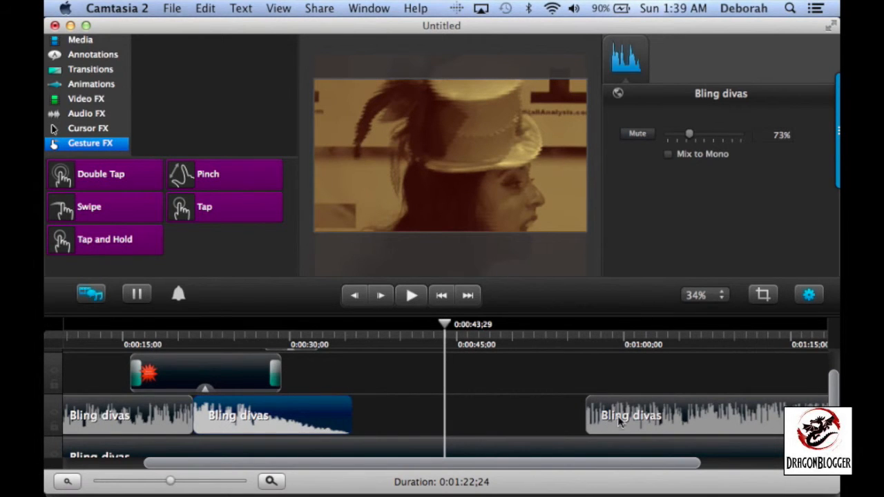
left_click_drag(636, 417, 397, 431)
Examine how the annotation, audio and video tracks line up along the timeline
scroll(397, 431, "down", 4)
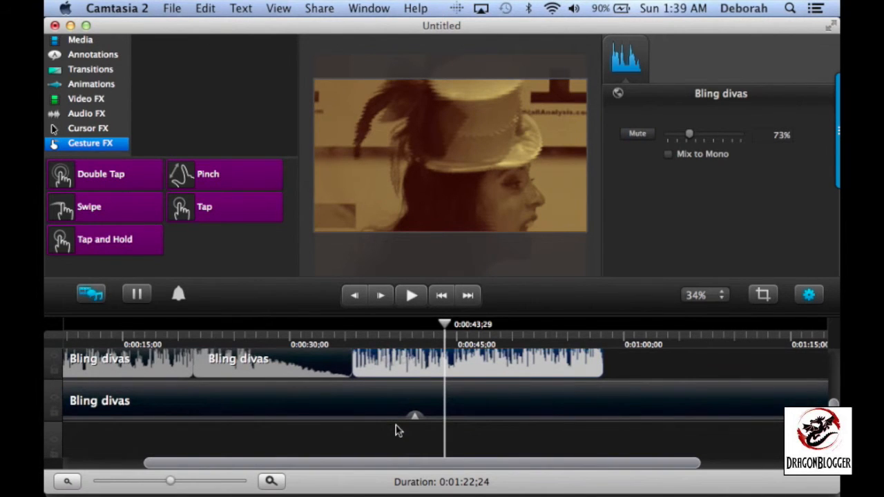
scroll(397, 431, "up", 2)
scroll(397, 430, "up", 6)
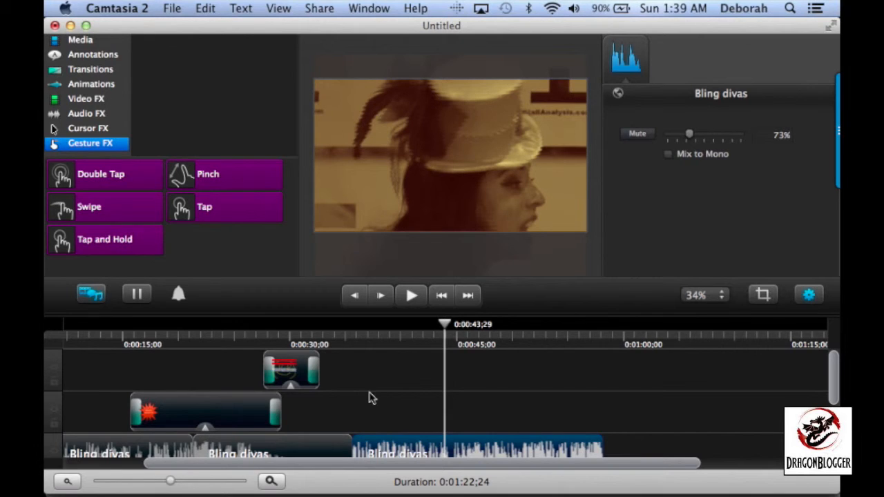
scroll(369, 399, "down", 5)
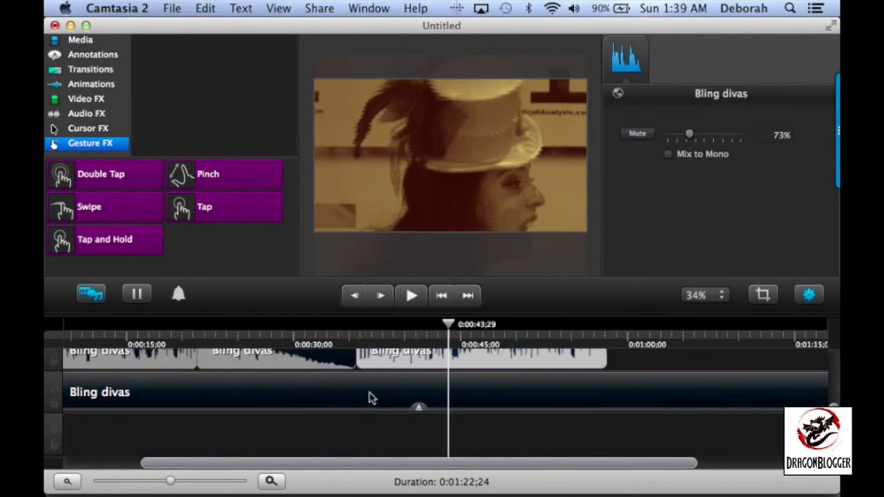
scroll(370, 399, "left", 2)
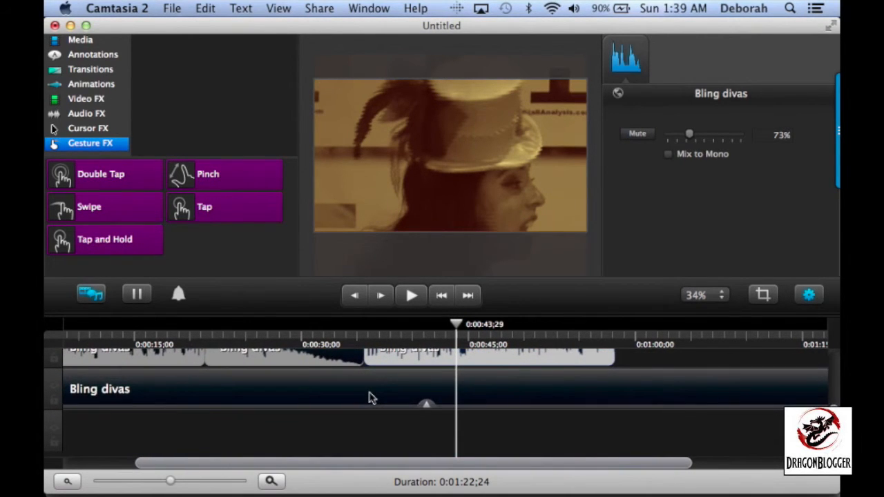
scroll(370, 399, "left", 4)
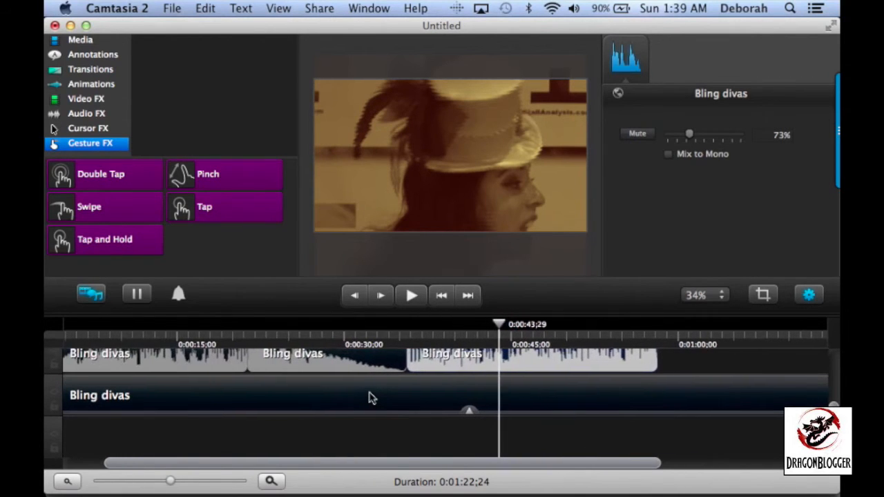
scroll(369, 399, "up", 5)
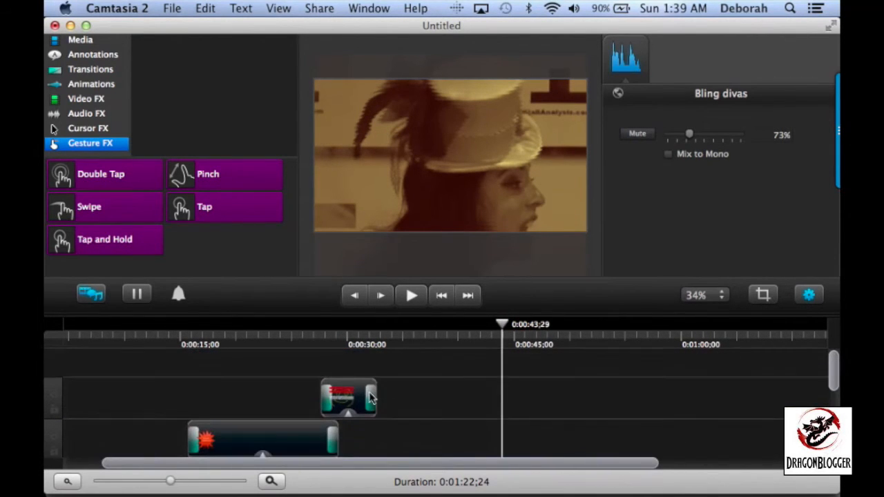
scroll(369, 399, "down", 2)
scroll(370, 398, "down", 1)
scroll(370, 399, "left", 2)
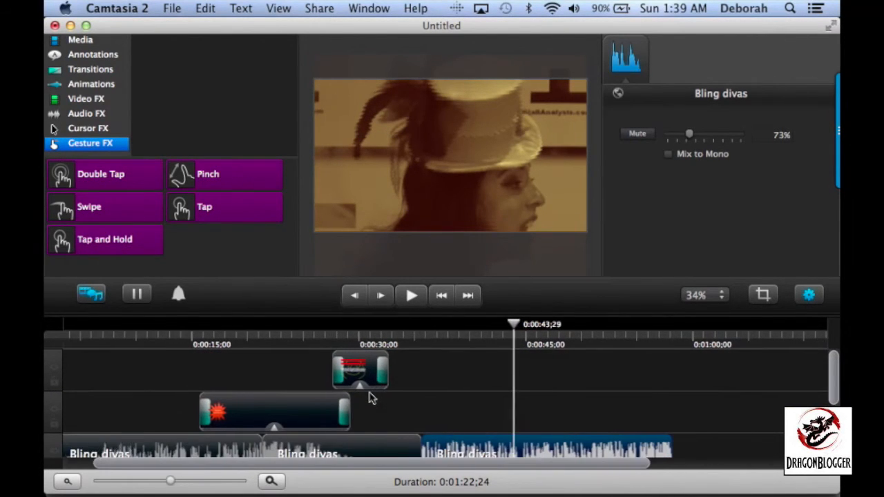